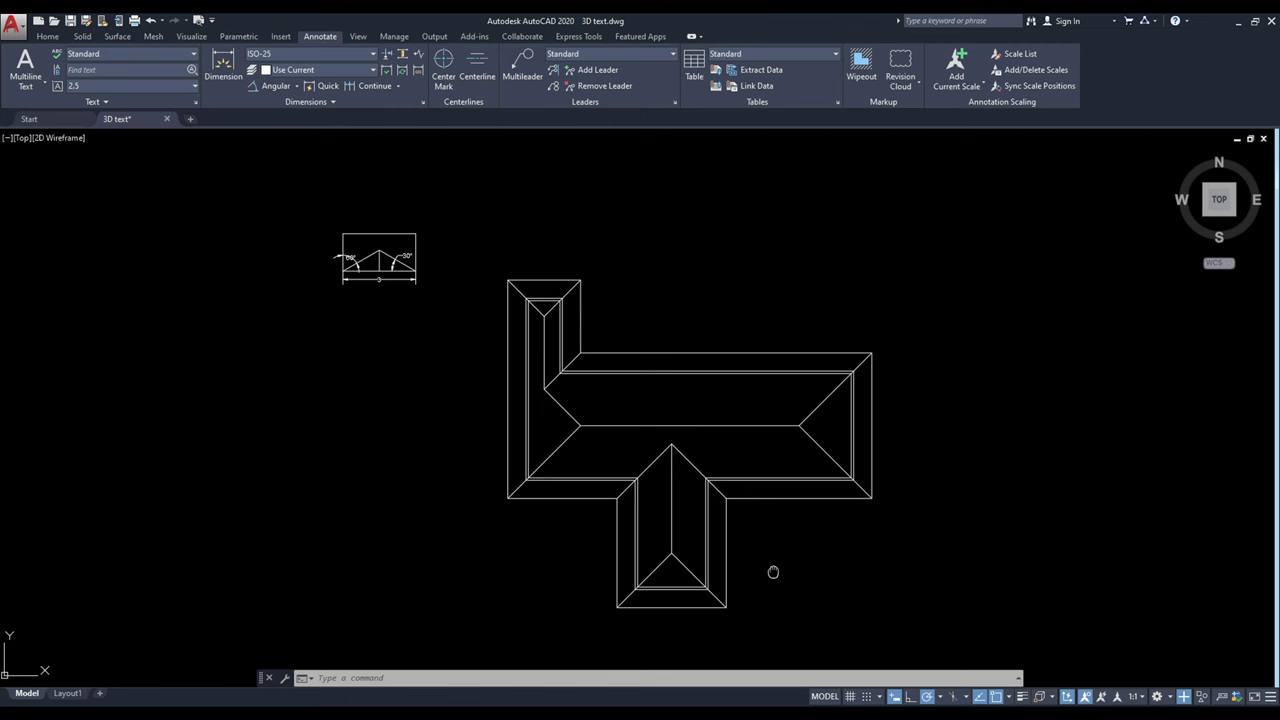
# - Add a horizontal linear dimension across the top outer edge of the roof plan's narrow upper wing
pyautogui.moveTo(773, 572); pyautogui.dragTo(773, 563, button='middle')
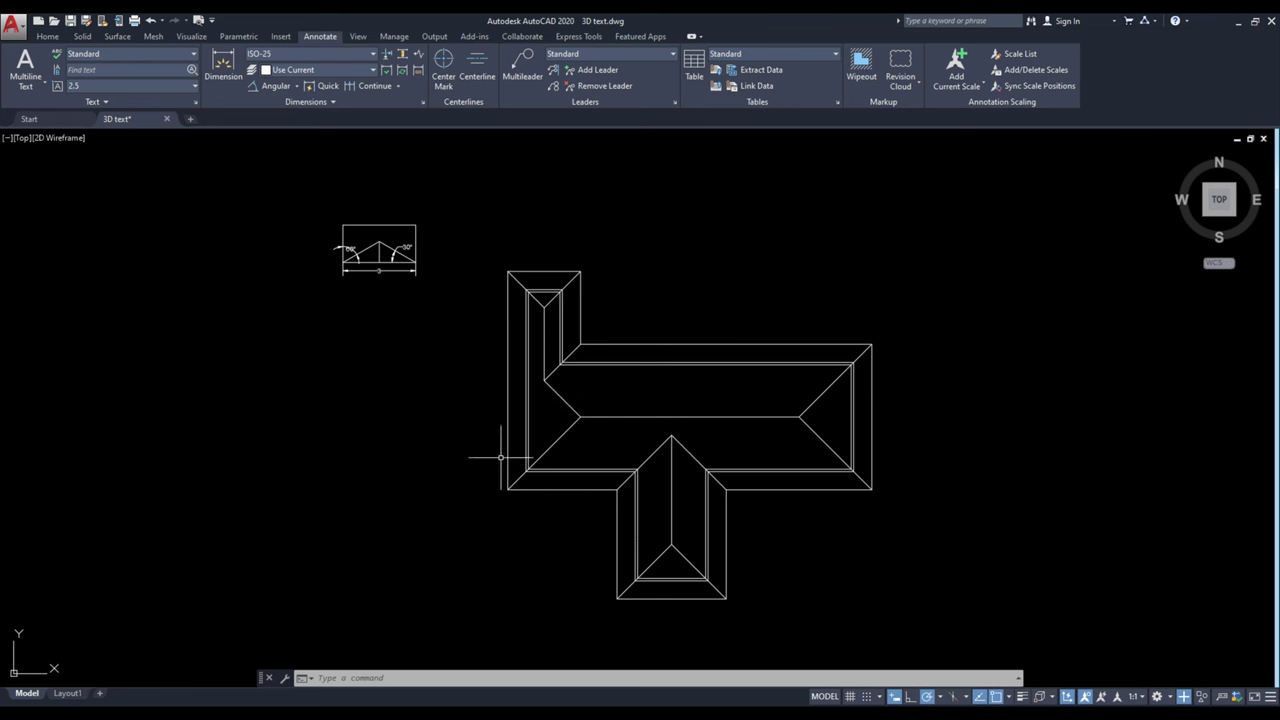
pyautogui.scroll(2, 540, 280)
pyautogui.scroll(4, 299, 258)
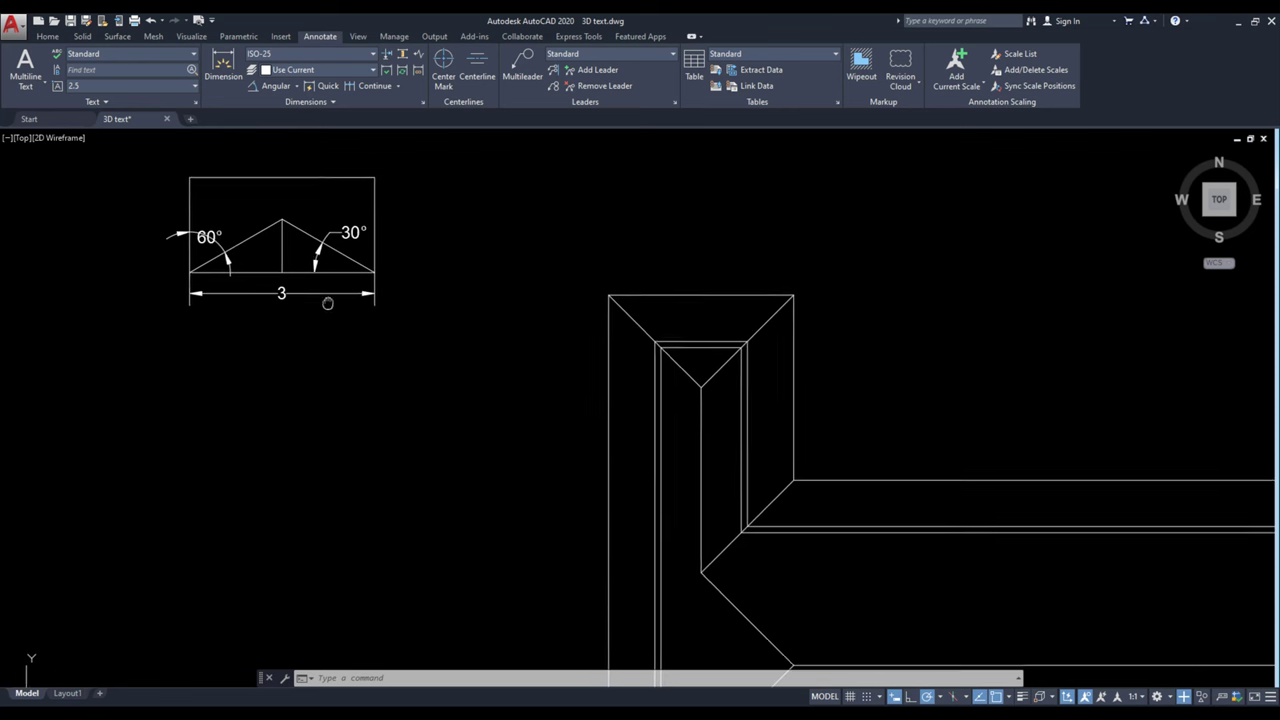
pyautogui.moveTo(336, 365); pyautogui.dragTo(340, 390, button='middle')
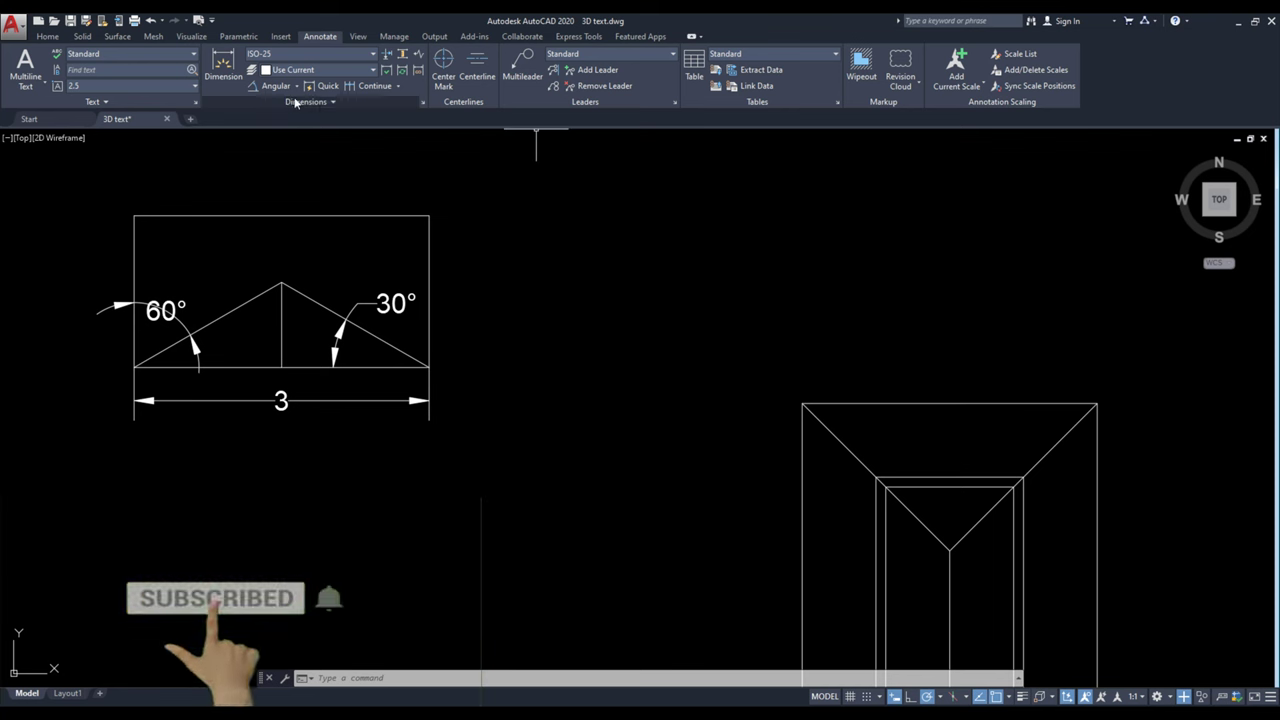
pyautogui.click(298, 90)
pyautogui.click(275, 128)
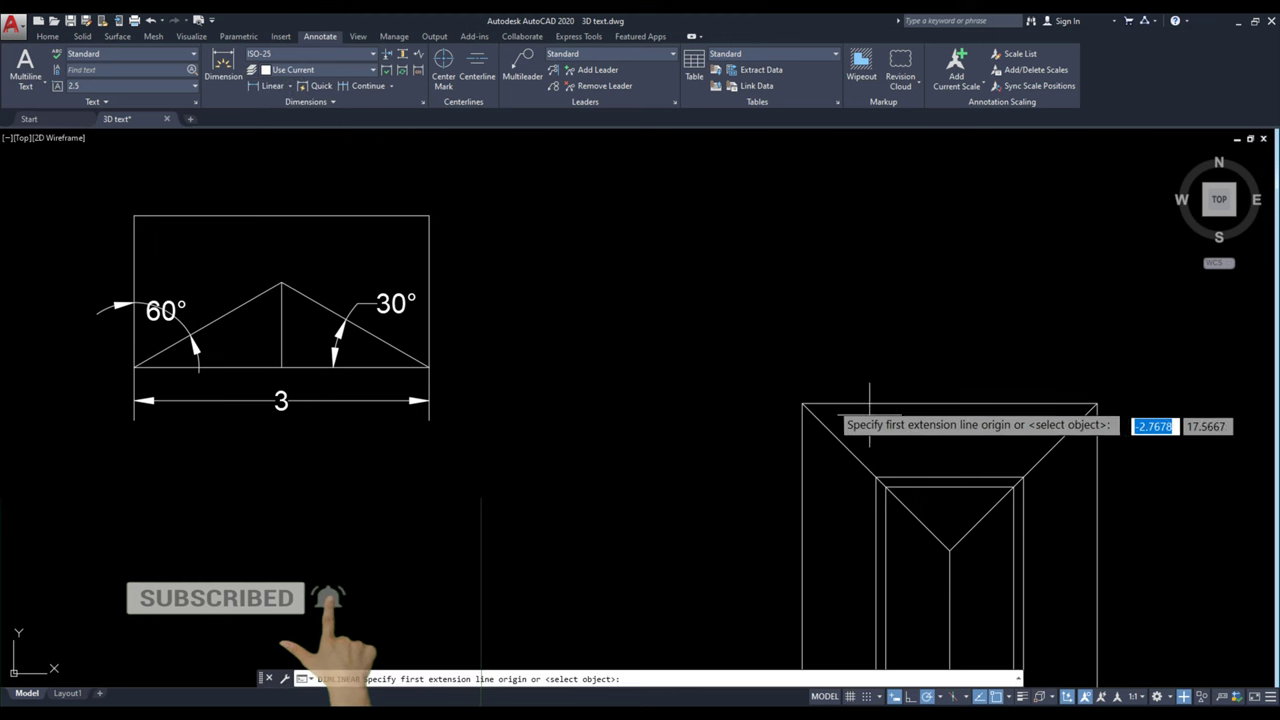
pyautogui.click(803, 404)
pyautogui.click(1097, 404)
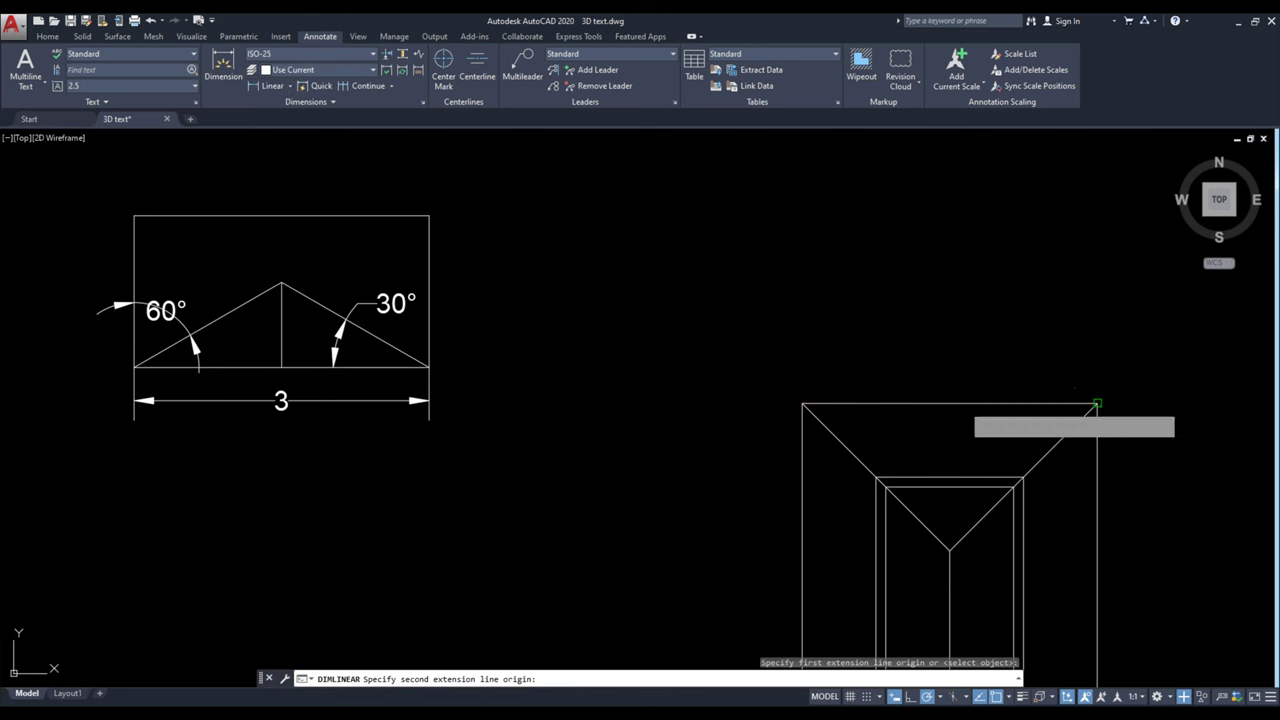
pyautogui.click(1068, 342)
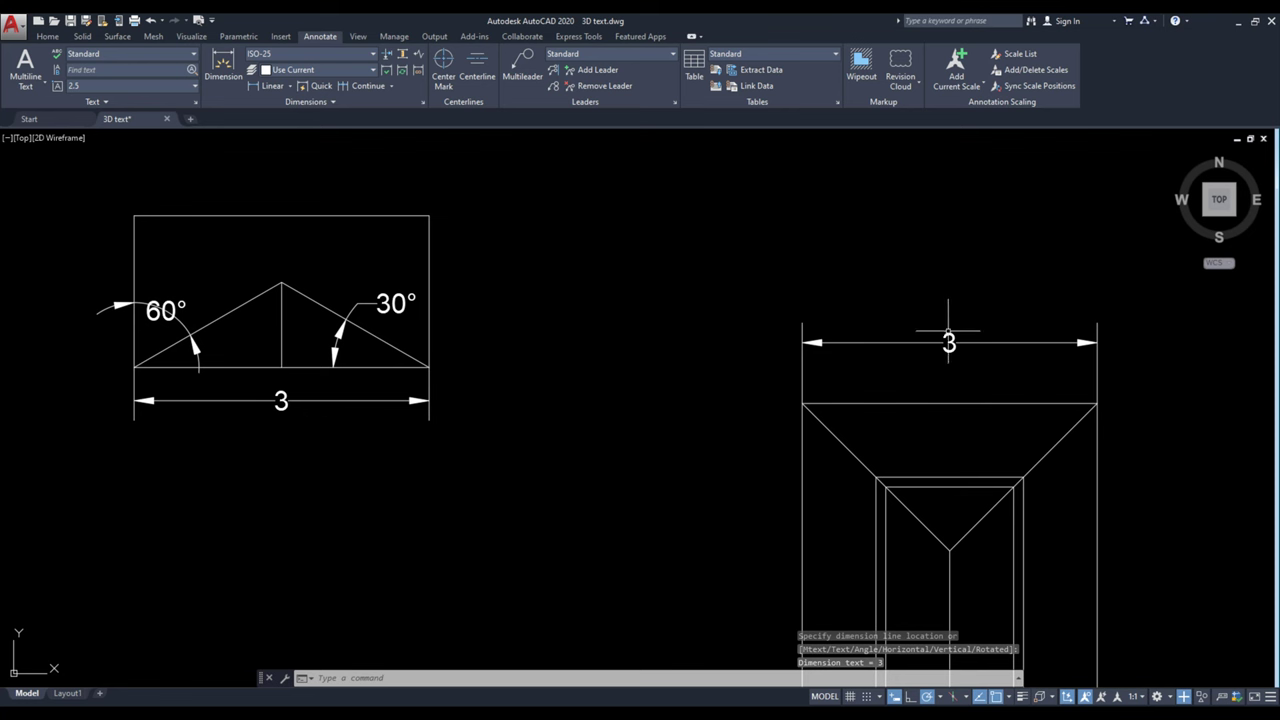
# - Erase the linear dimension above the narrow upper wing
pyautogui.click(937, 363)
pyautogui.click(868, 289)
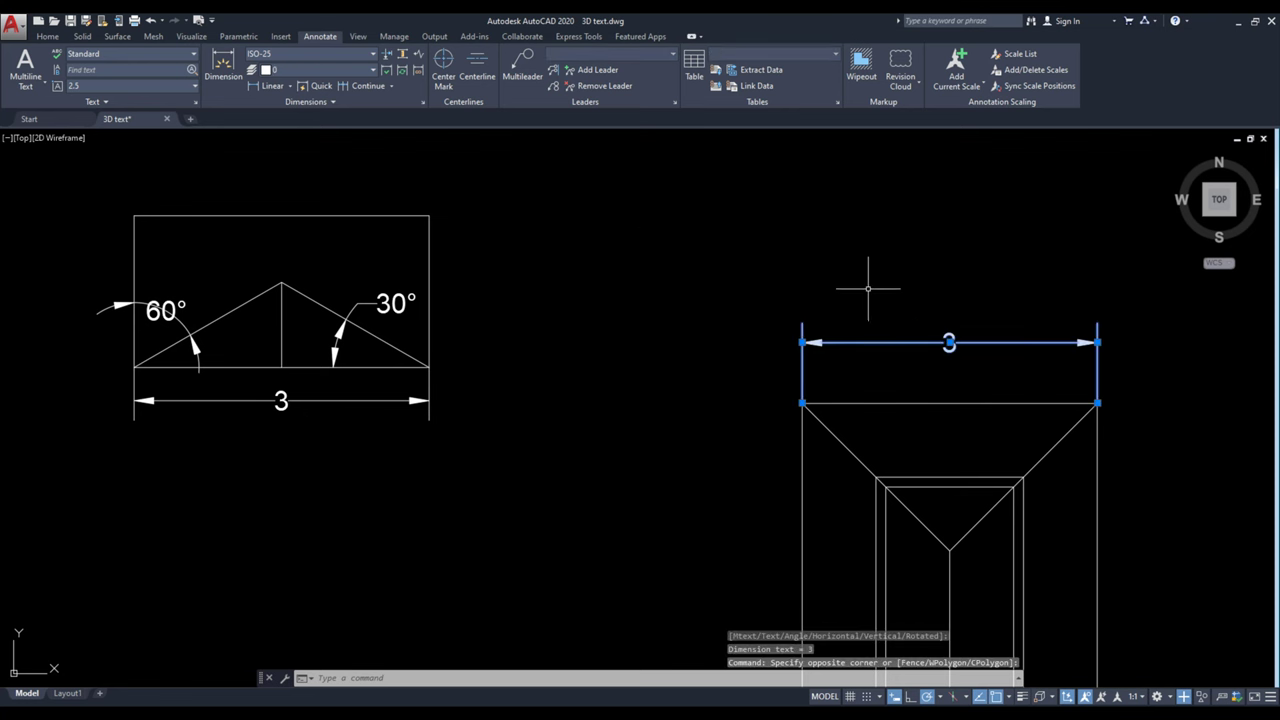
pyautogui.click(48, 36)
pyautogui.click(366, 86)
# - Copy the roof plan's outer outline horizontally about 32 units to the east into empty space
pyautogui.scroll(-2, 576, 340)
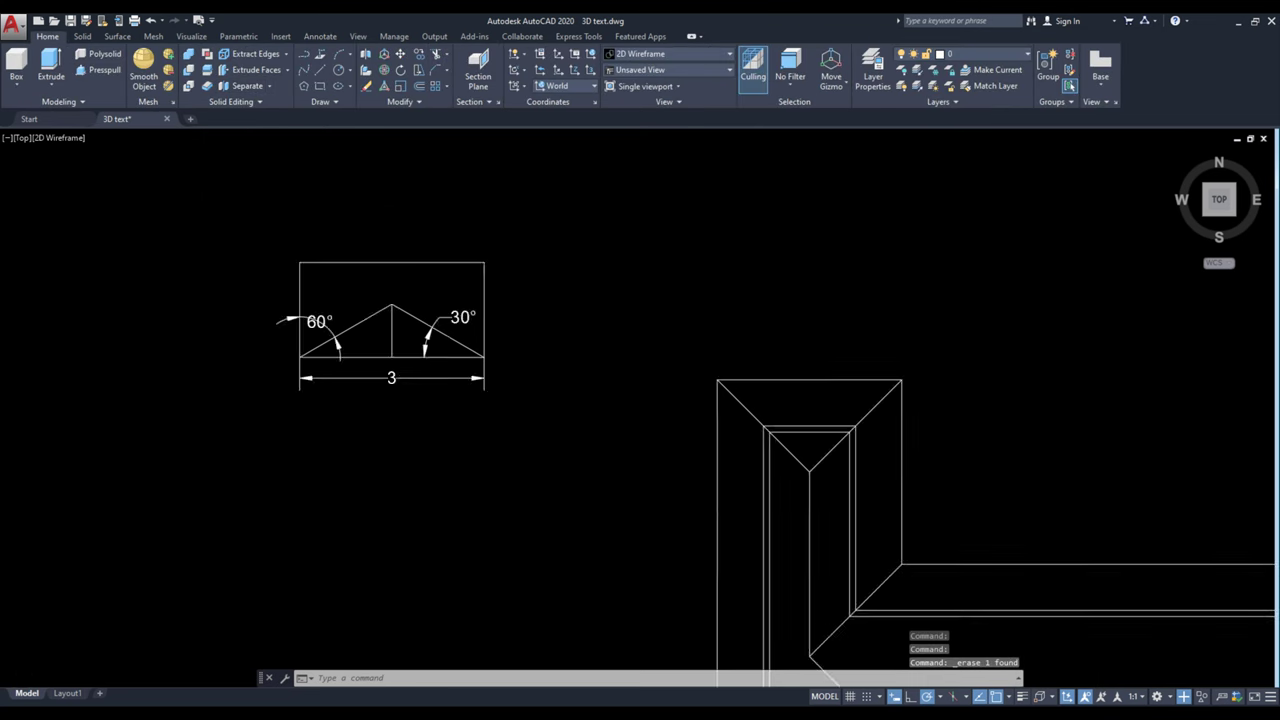
pyautogui.scroll(-3, 560, 334)
pyautogui.moveTo(560, 334); pyautogui.dragTo(417, 308, button='middle')
pyautogui.scroll(2, 691, 557)
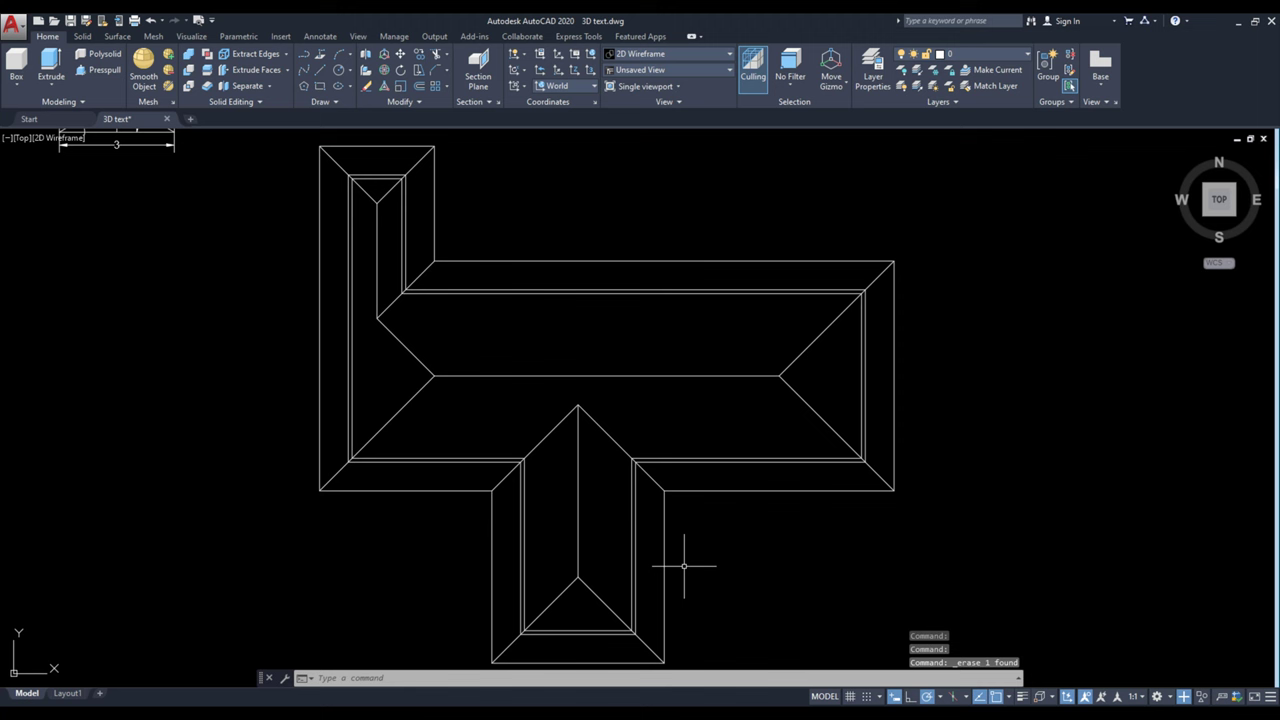
pyautogui.click(734, 490)
pyautogui.scroll(-3, 737, 500)
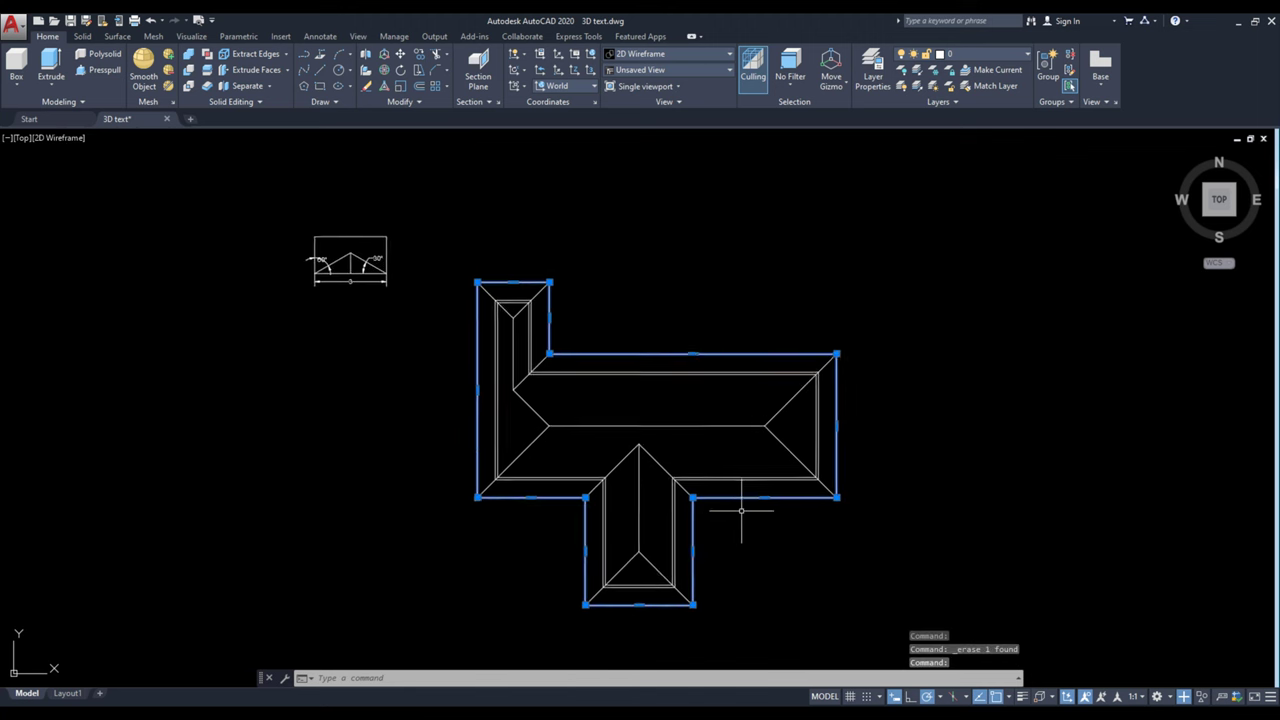
pyautogui.moveTo(737, 500); pyautogui.dragTo(706, 519, button='middle')
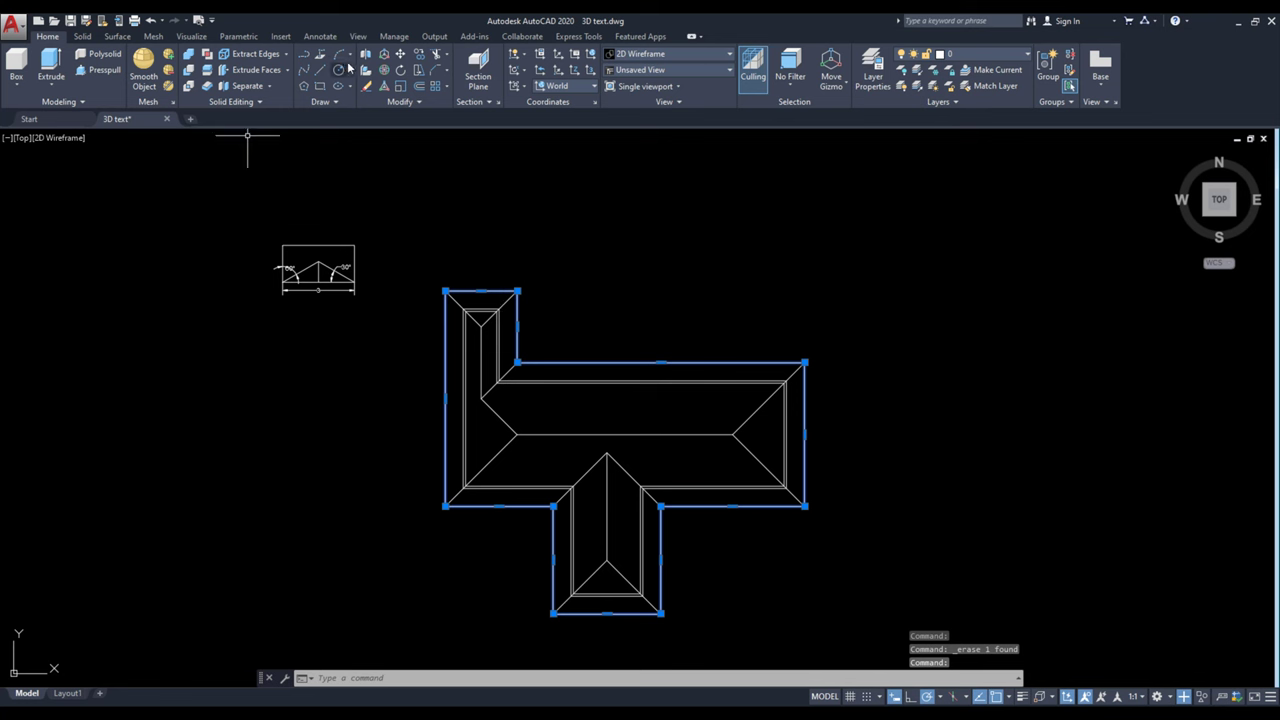
pyautogui.click(420, 60)
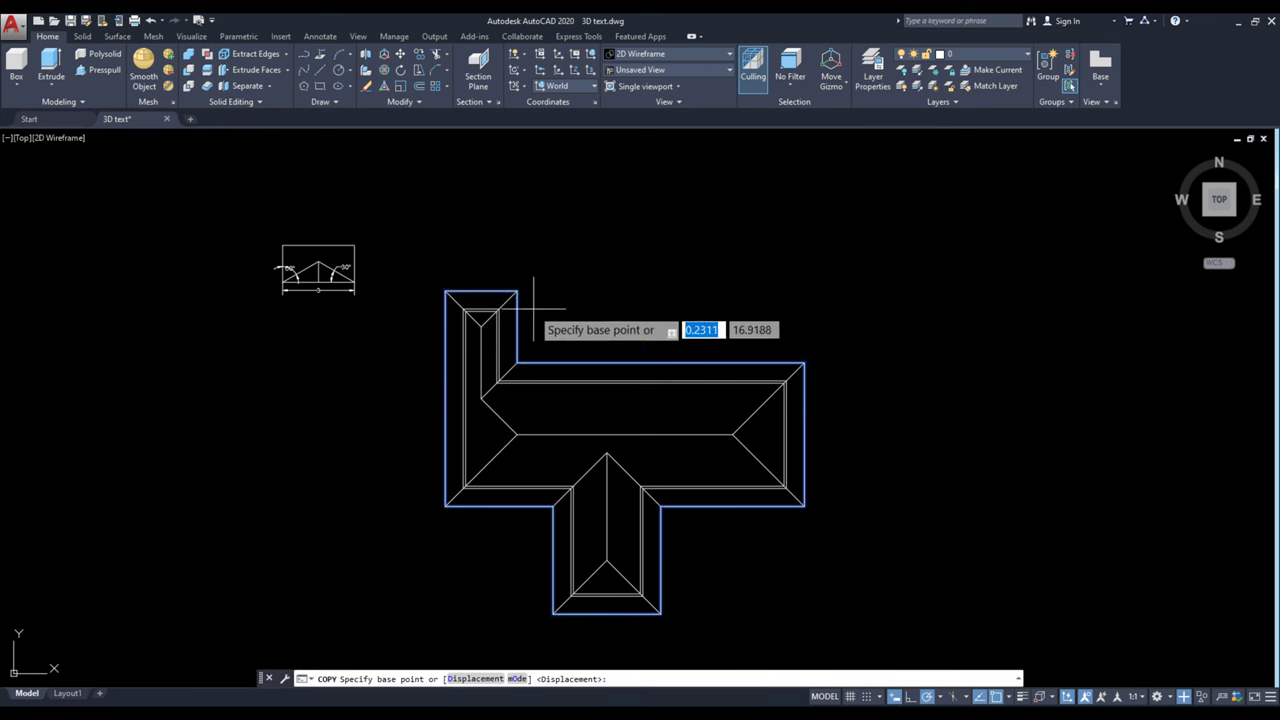
pyautogui.scroll(-4, 470, 300)
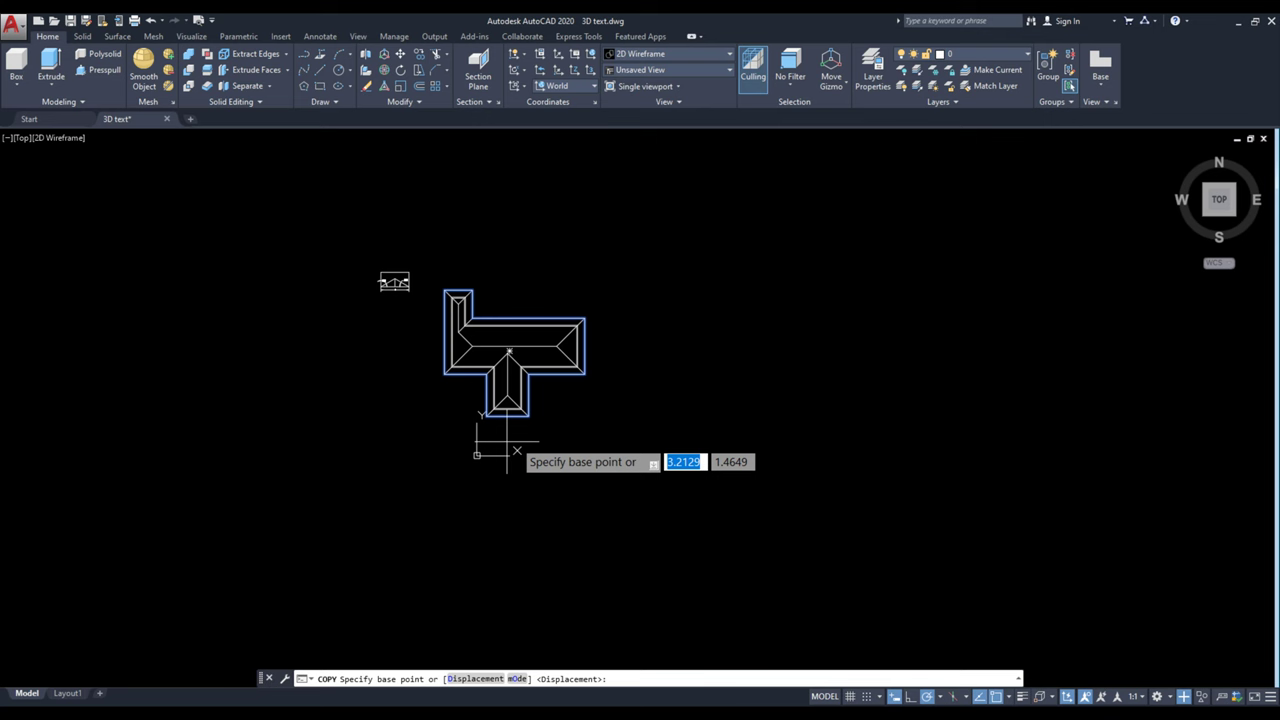
pyautogui.click(555, 436)
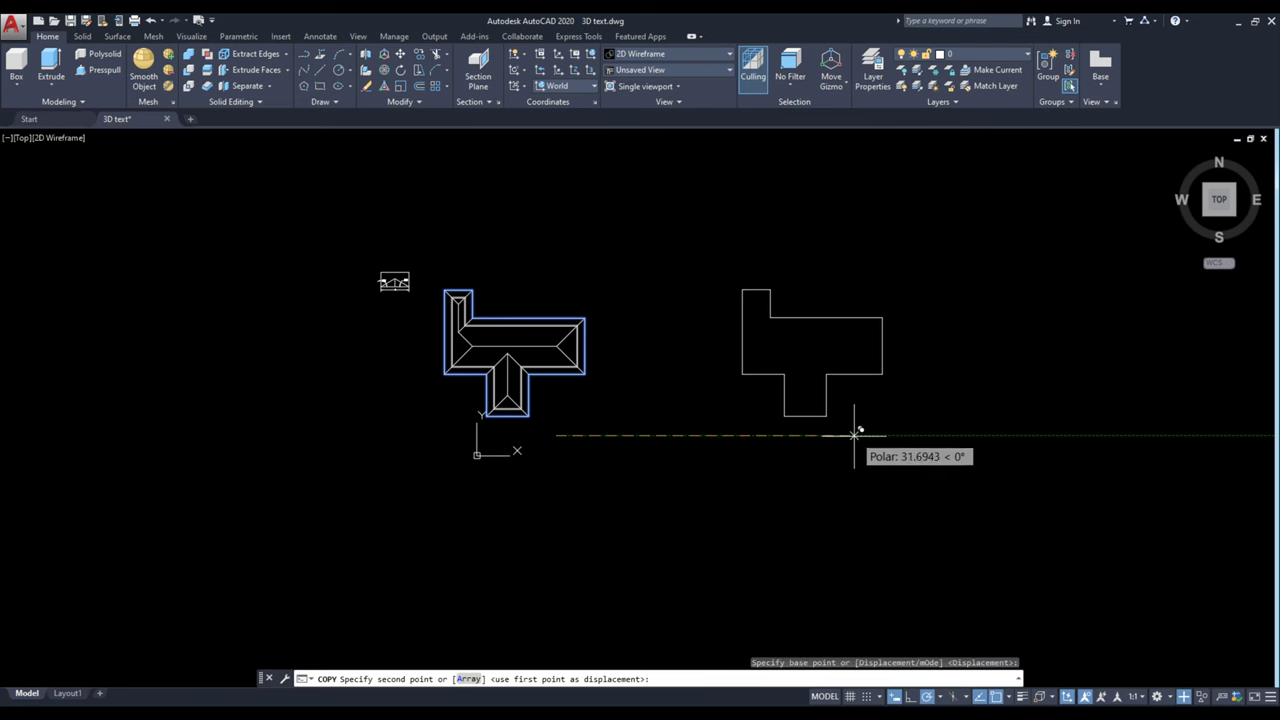
pyautogui.click(859, 435)
pyautogui.rightClick(879, 408)
pyautogui.click(897, 416)
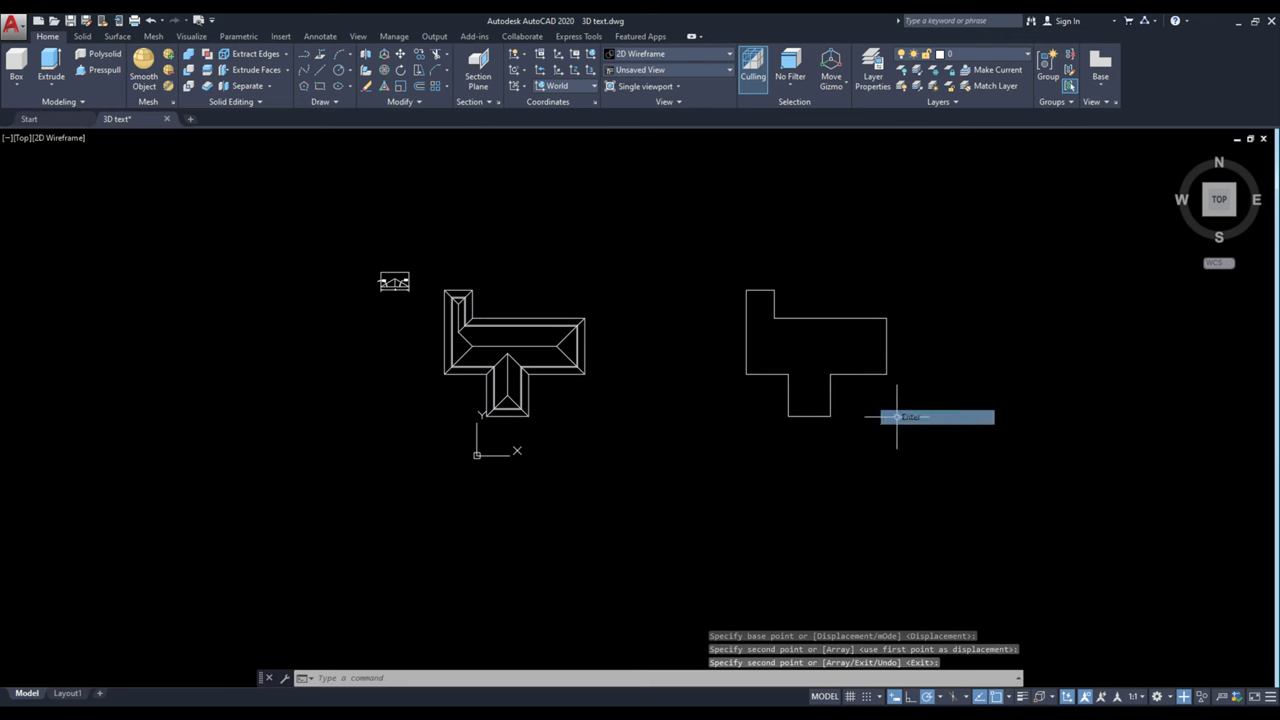
# - Show the copied roof outline in the SW Isometric view
pyautogui.scroll(5, 850, 371)
pyautogui.moveTo(811, 346); pyautogui.dragTo(780, 380, button='middle')
pyautogui.scroll(-2, 737, 443)
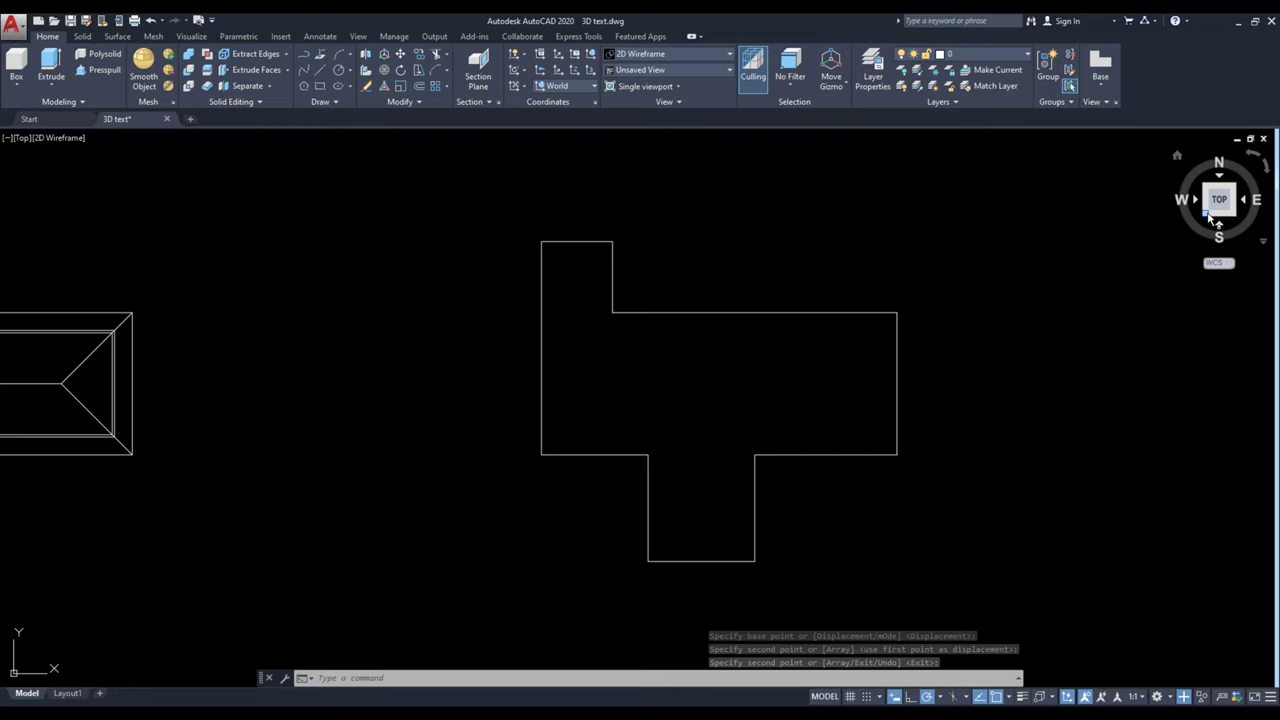
pyautogui.moveTo(1204, 213); pyautogui.dragTo(1100, 292)
pyautogui.scroll(5, 751, 323)
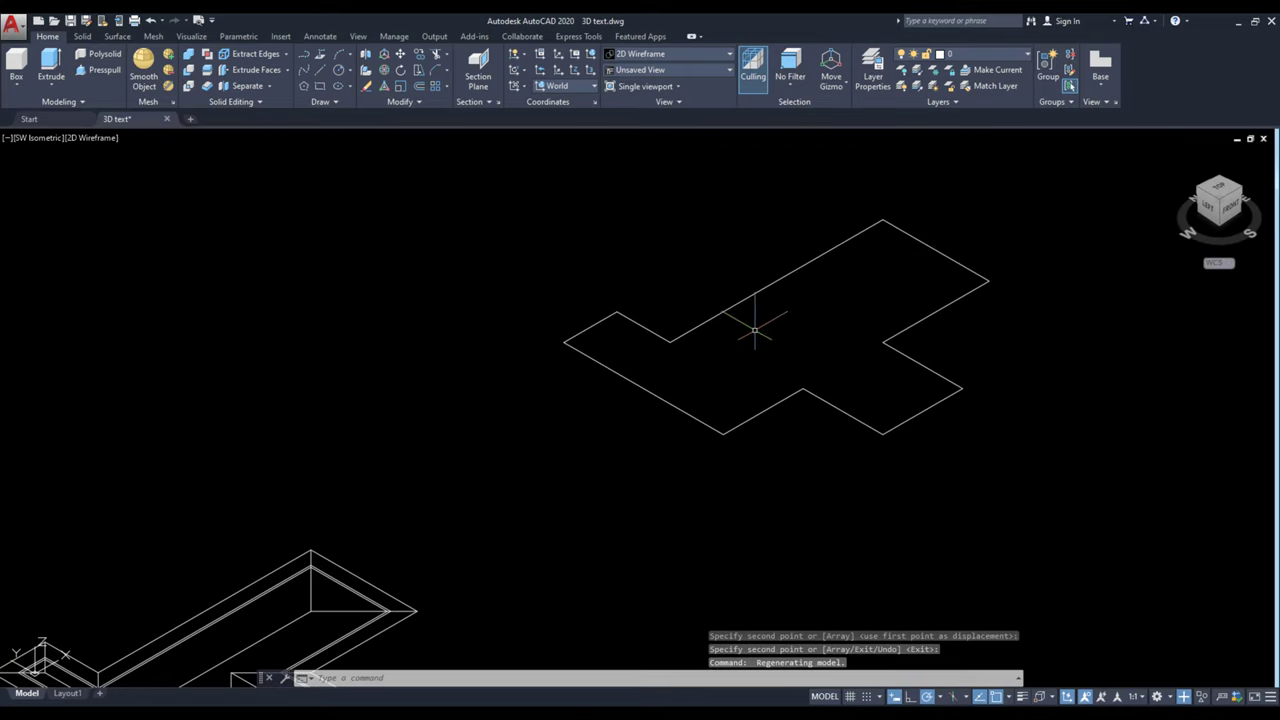
pyautogui.moveTo(849, 323); pyautogui.dragTo(709, 373, button='middle')
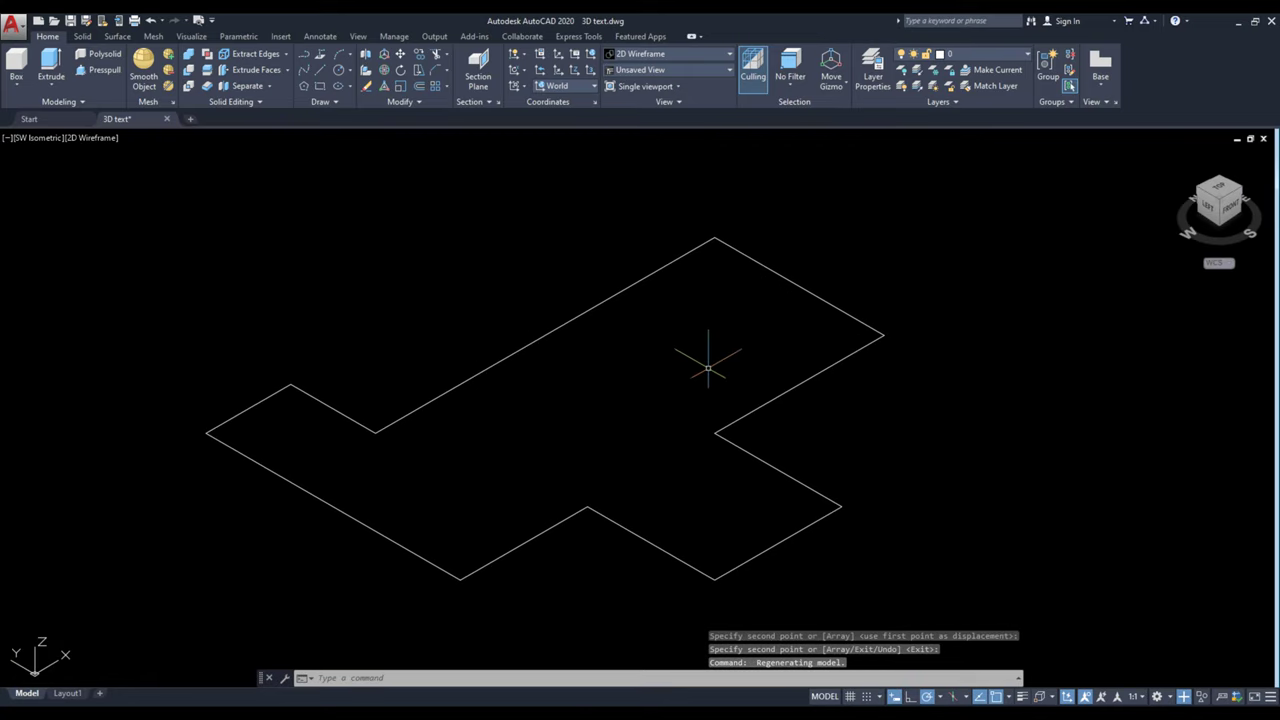
# - Extrude the copied roof outline as a solid with a 60° taper angle and a height of 0.7
pyautogui.click(51, 87)
pyautogui.click(45, 107)
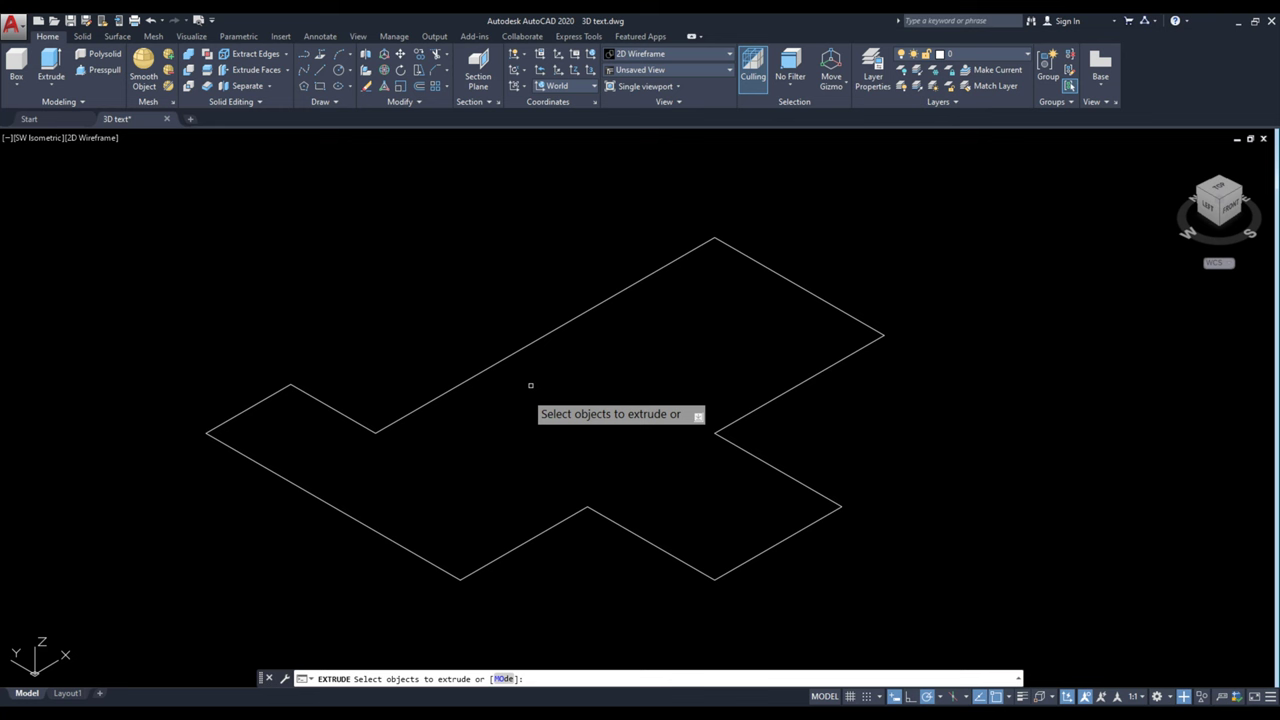
pyautogui.click(457, 385)
pyautogui.rightClick(464, 353)
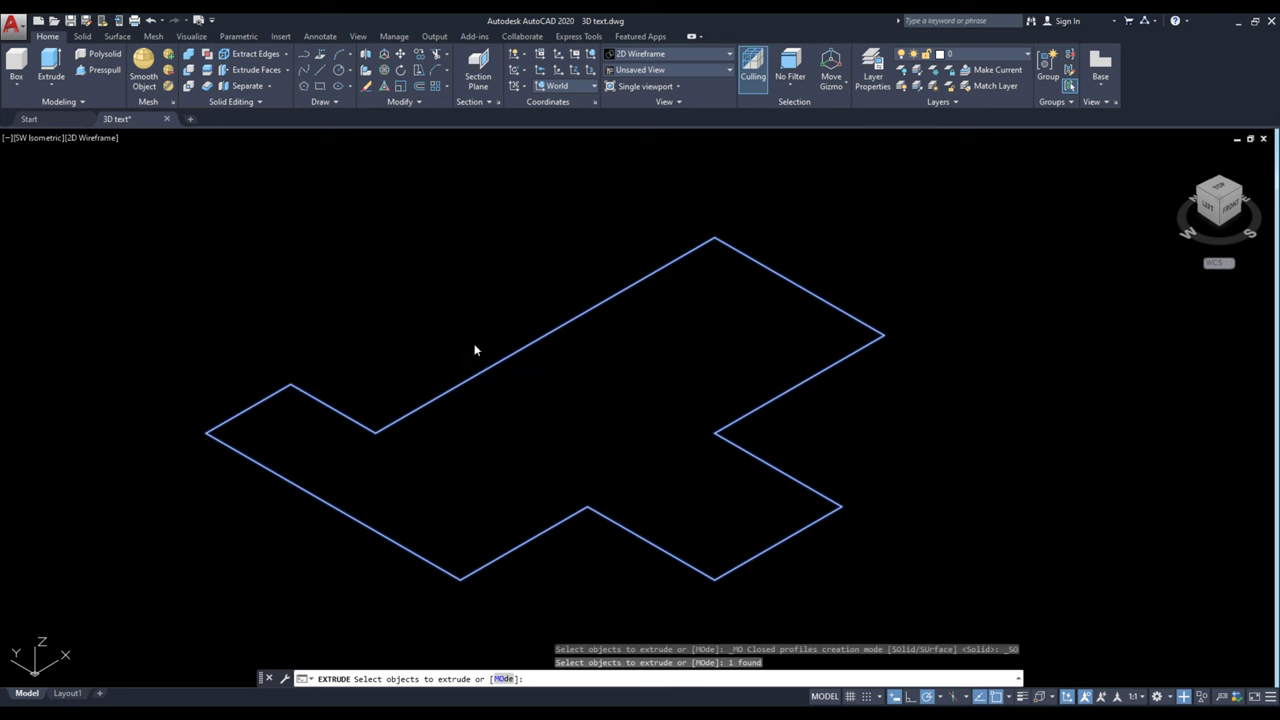
pyautogui.press('Return')
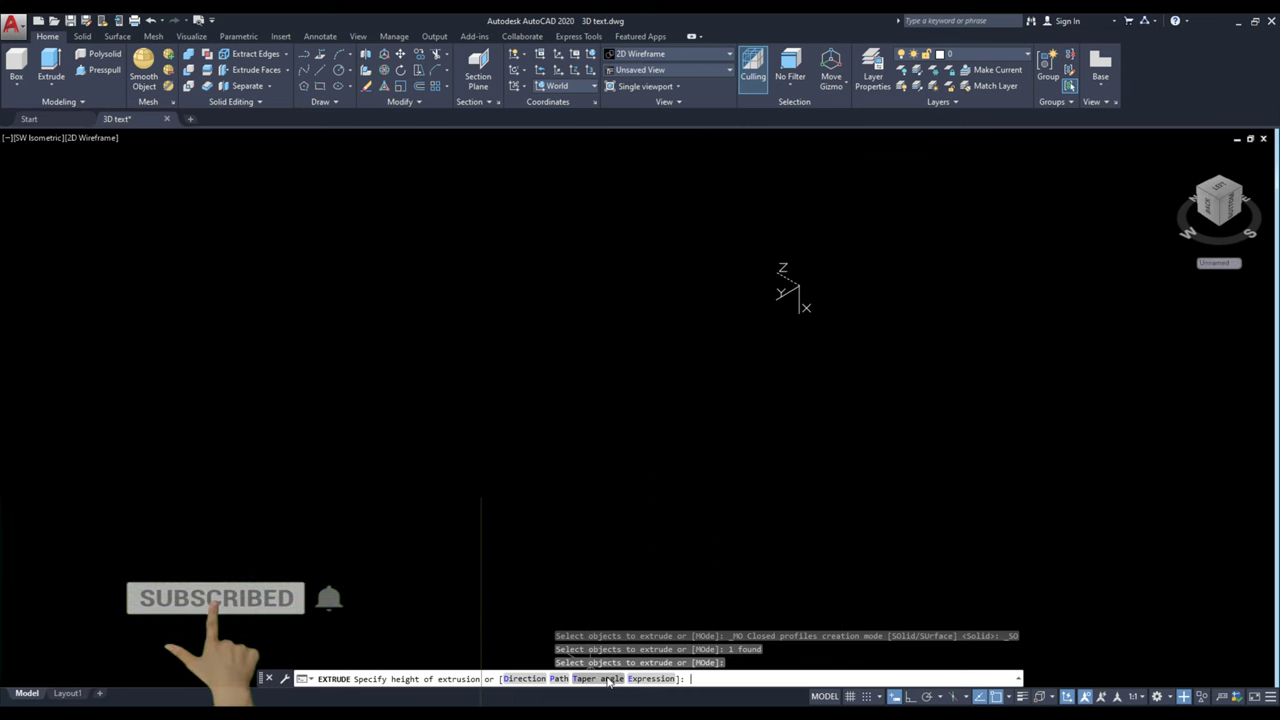
pyautogui.click(609, 679)
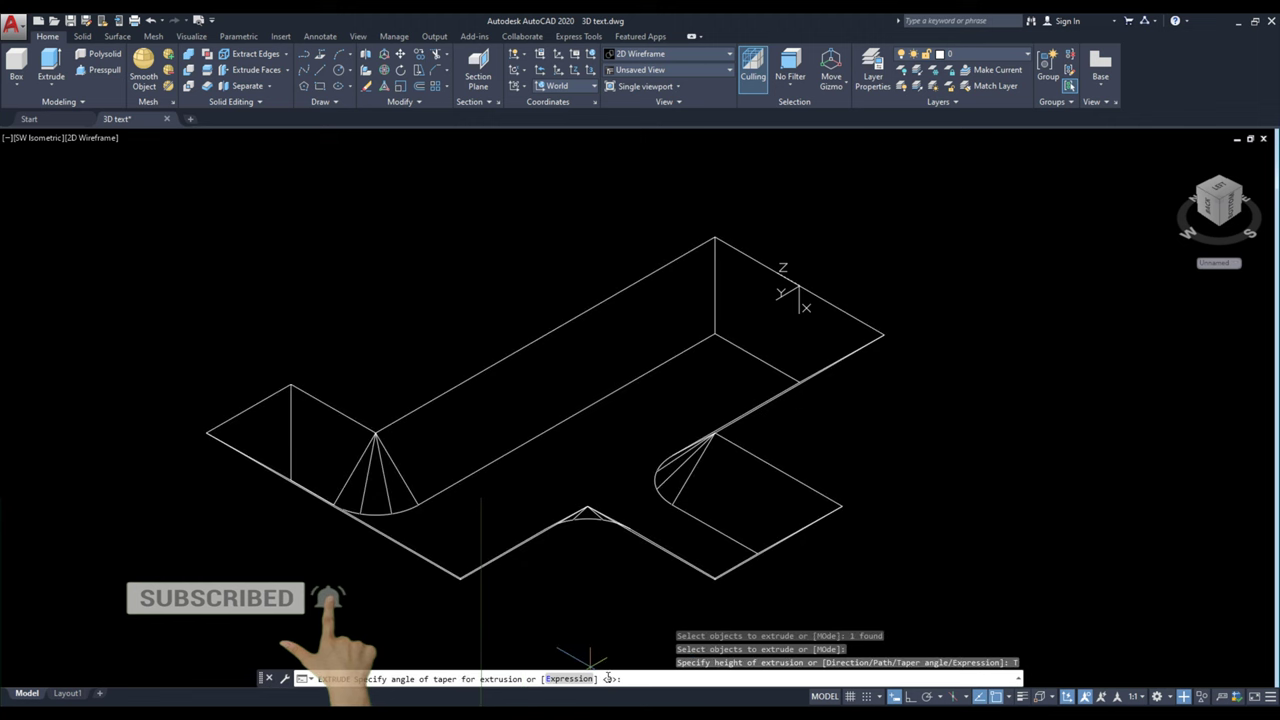
pyautogui.write('60')
pyautogui.press('Return')
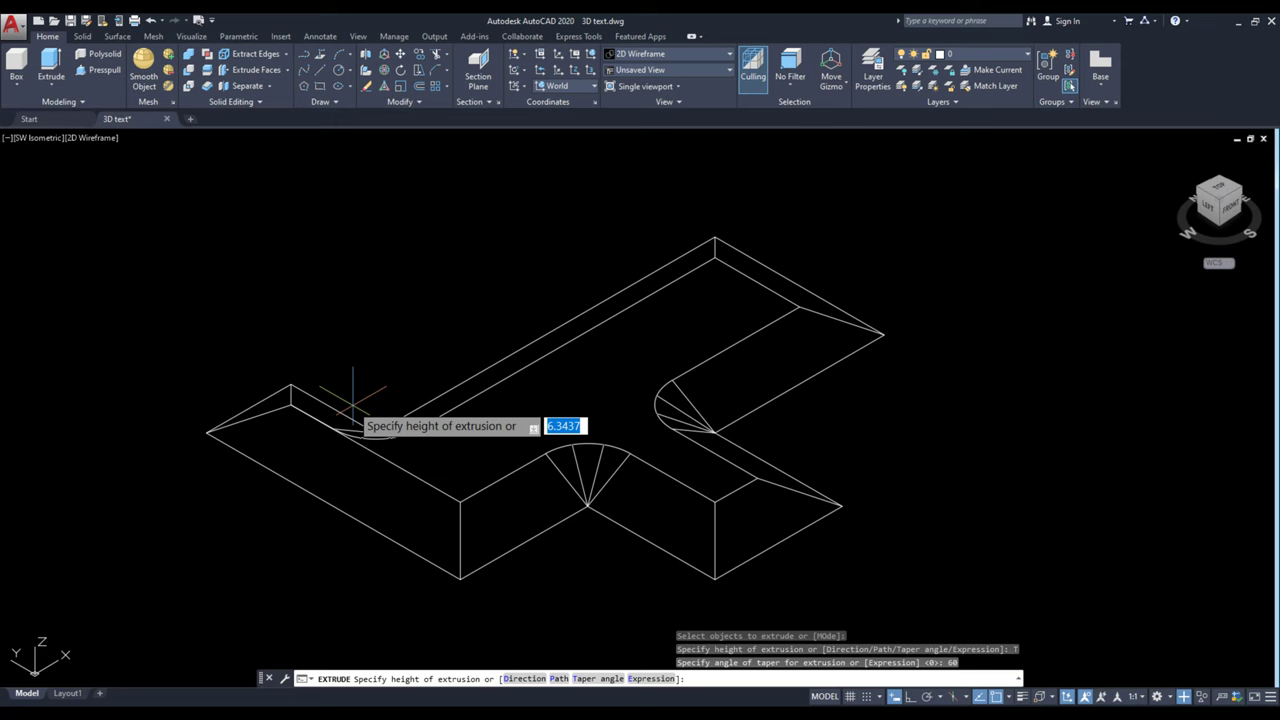
pyautogui.scroll(3, 306, 430)
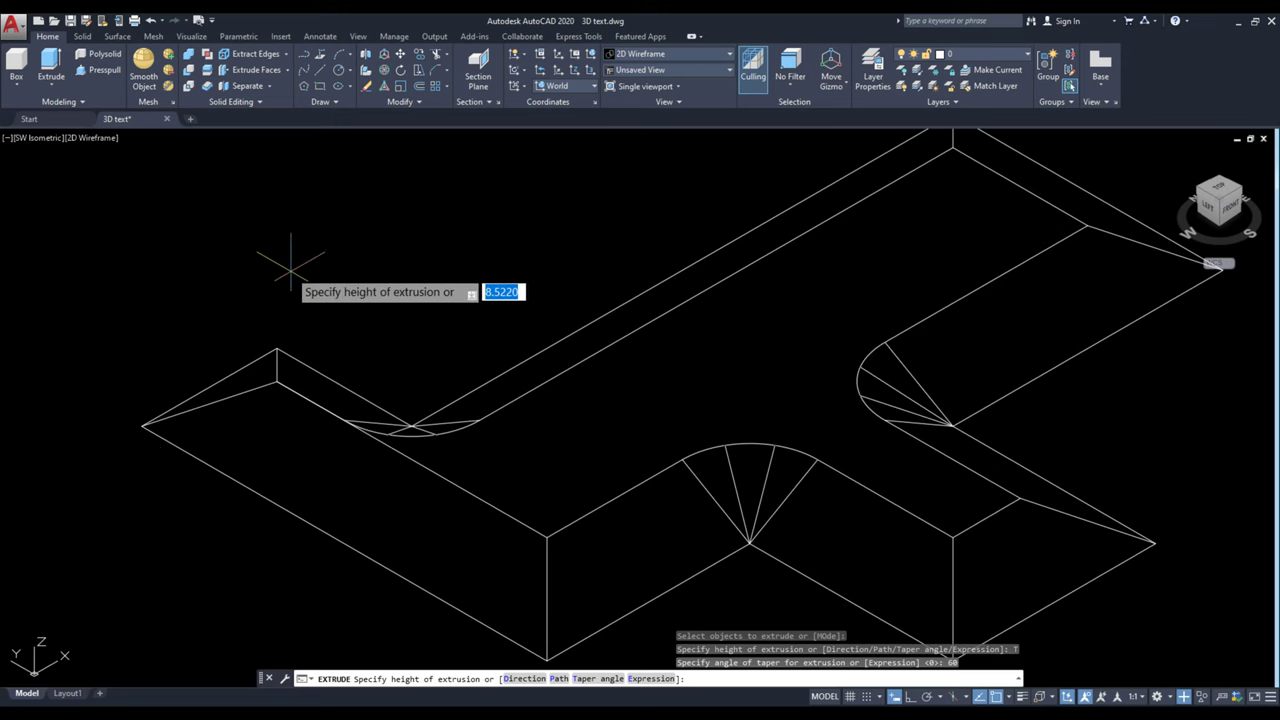
pyautogui.scroll(2, 292, 269)
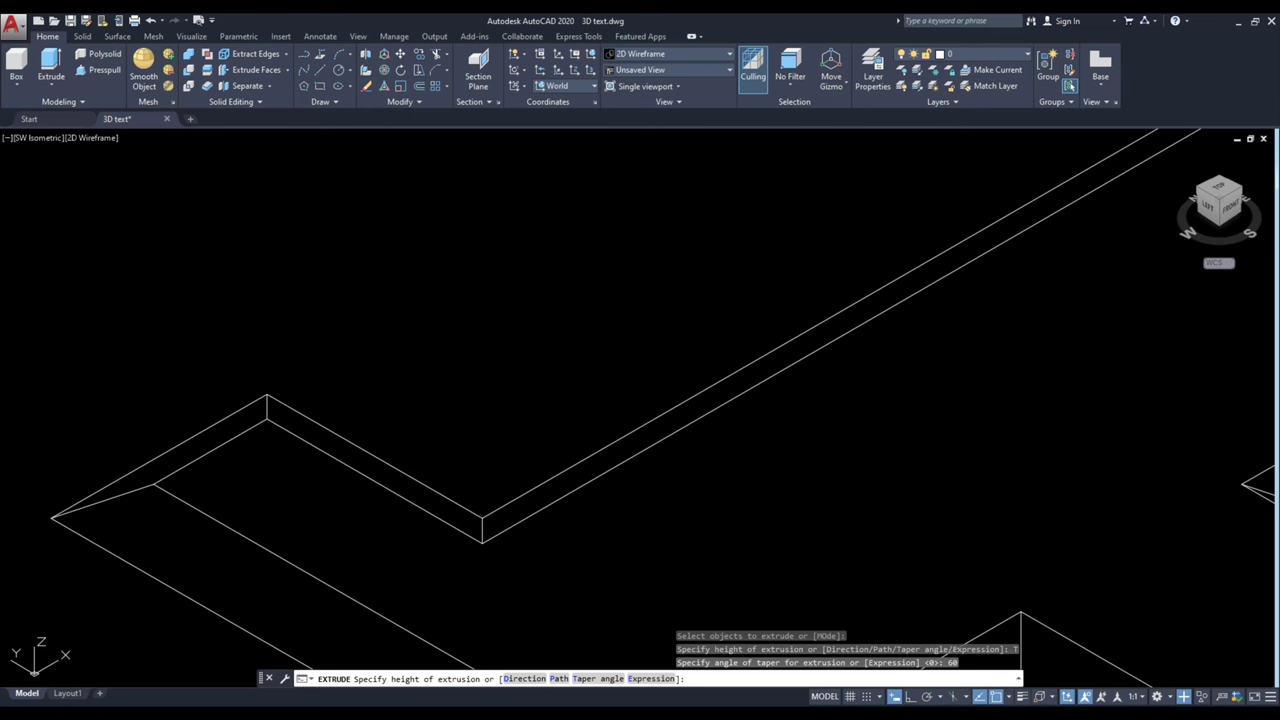
pyautogui.press('Return')
pyautogui.scroll(-4, 480, 430)
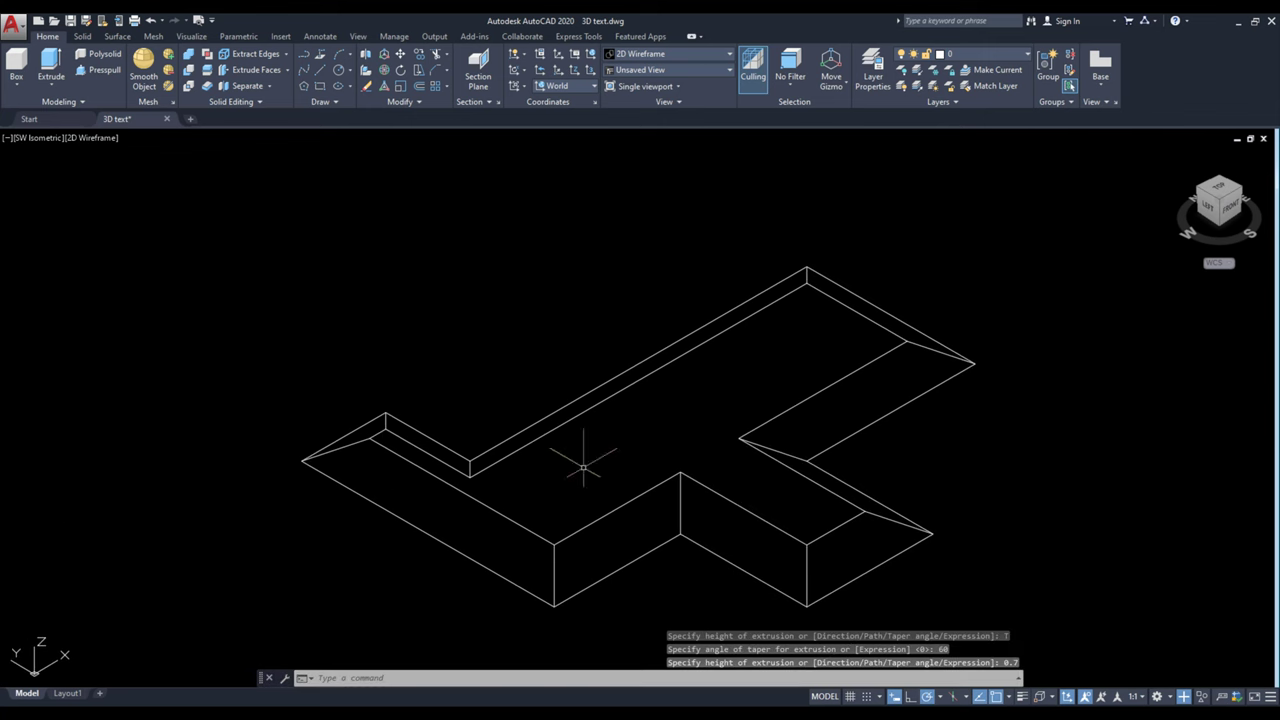
pyautogui.moveTo(680, 432); pyautogui.dragTo(651, 443, button='middle')
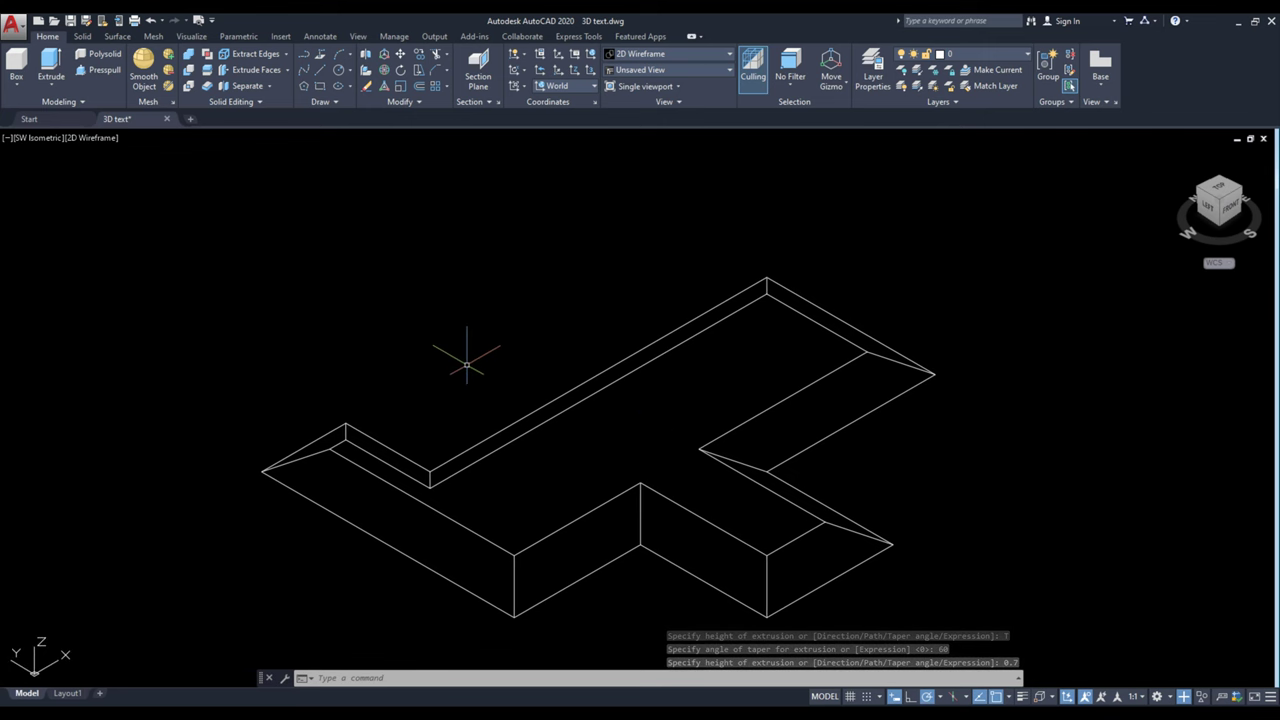
# - Offset the solid's top face straight upward from its inner corner until the sloped sides meet in ridges
pyautogui.click(288, 71)
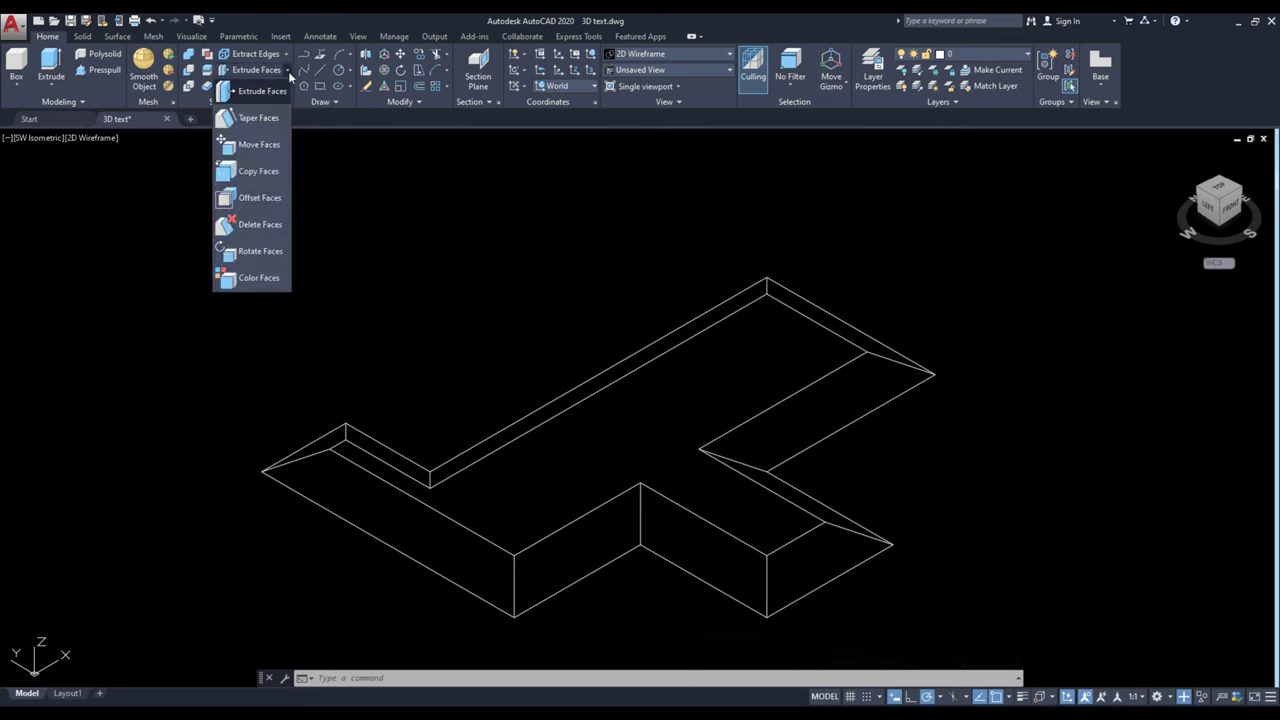
pyautogui.click(250, 199)
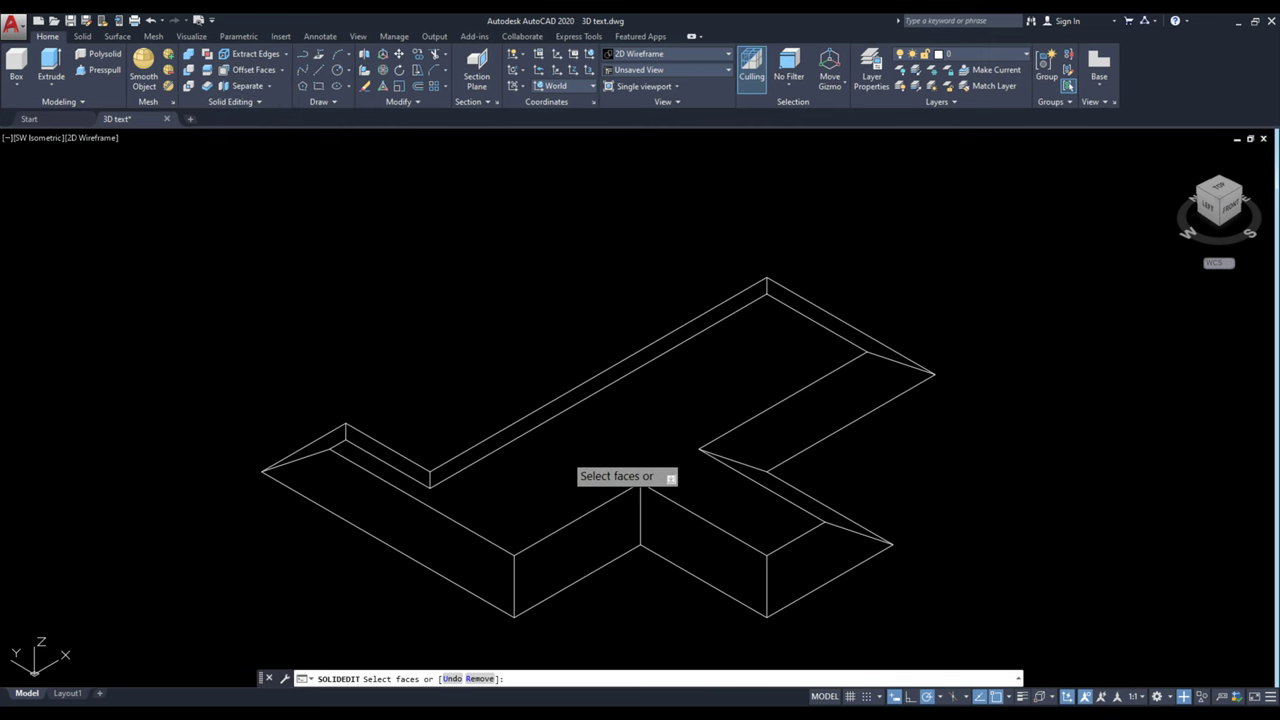
pyautogui.click(568, 450)
pyautogui.rightClick(571, 437)
pyautogui.click(605, 443)
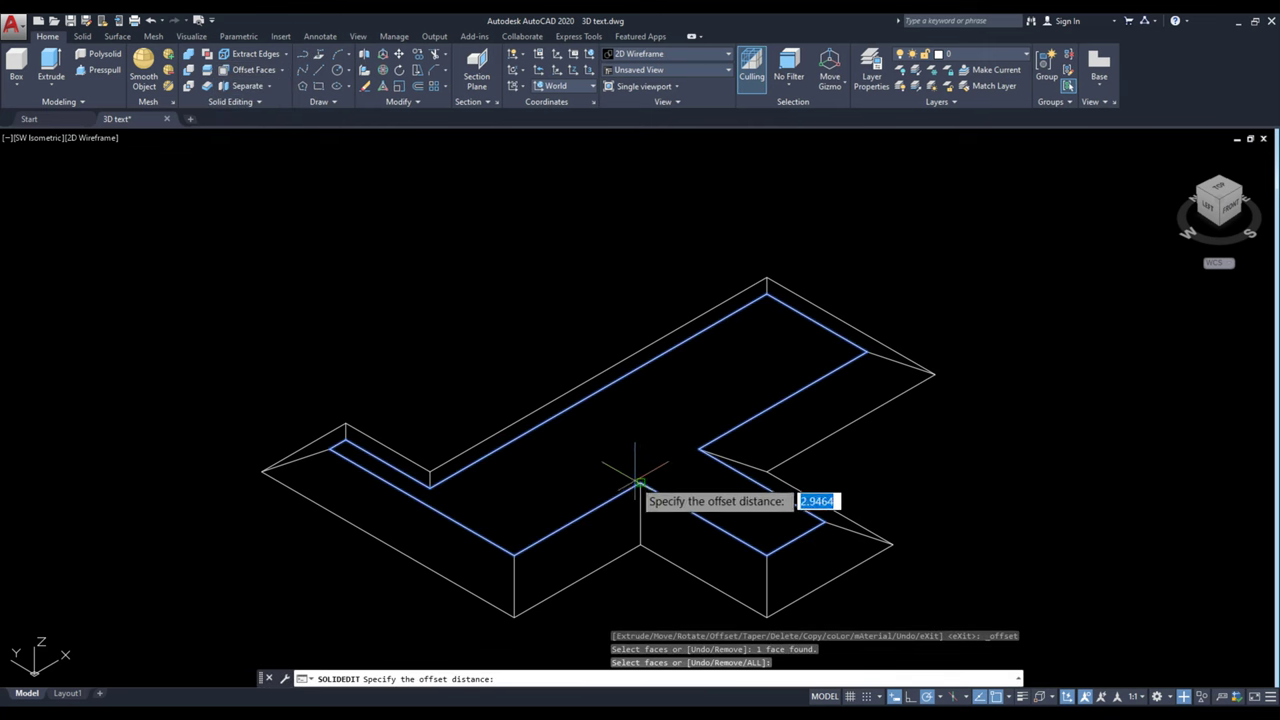
pyautogui.click(640, 484)
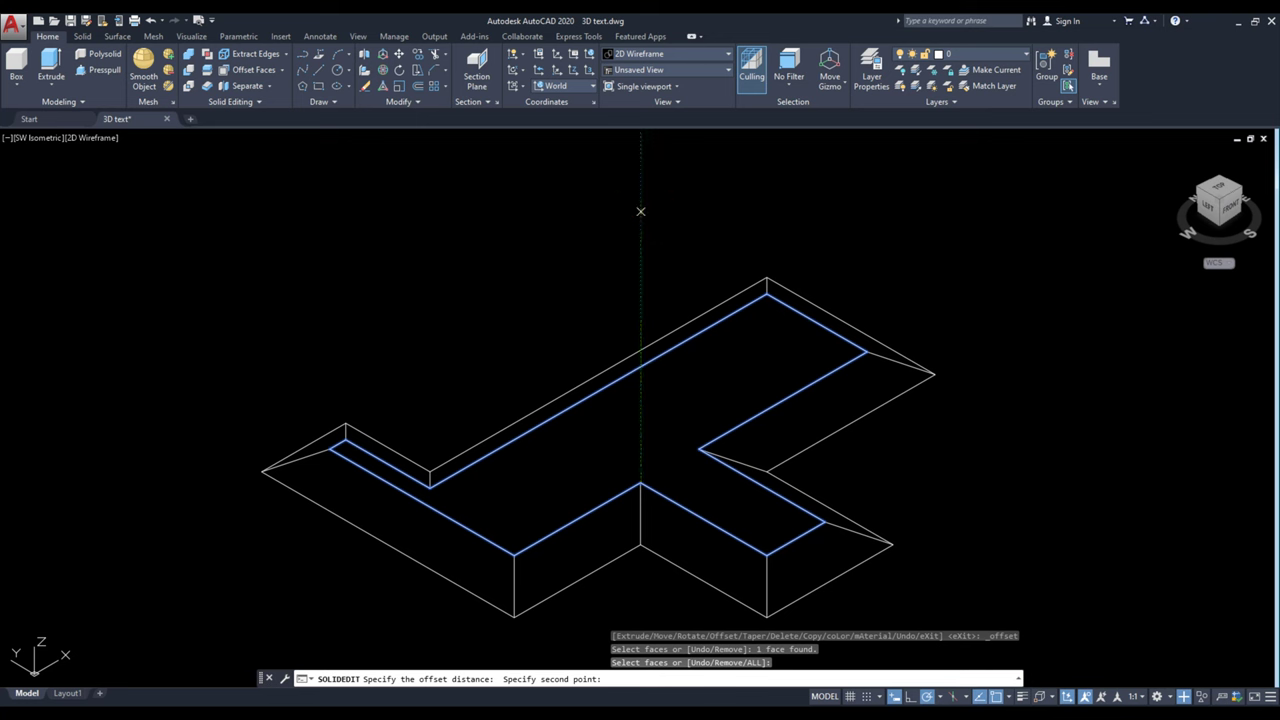
pyautogui.click(640, 212)
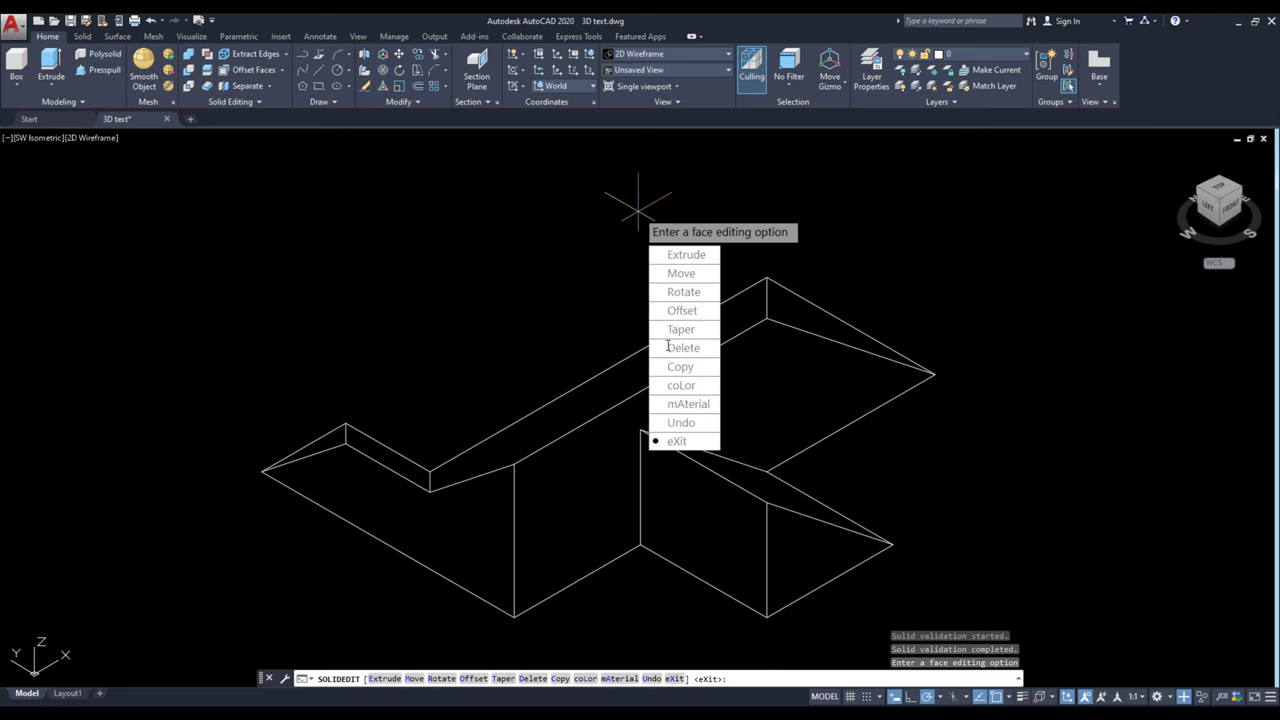
pyautogui.click(676, 441)
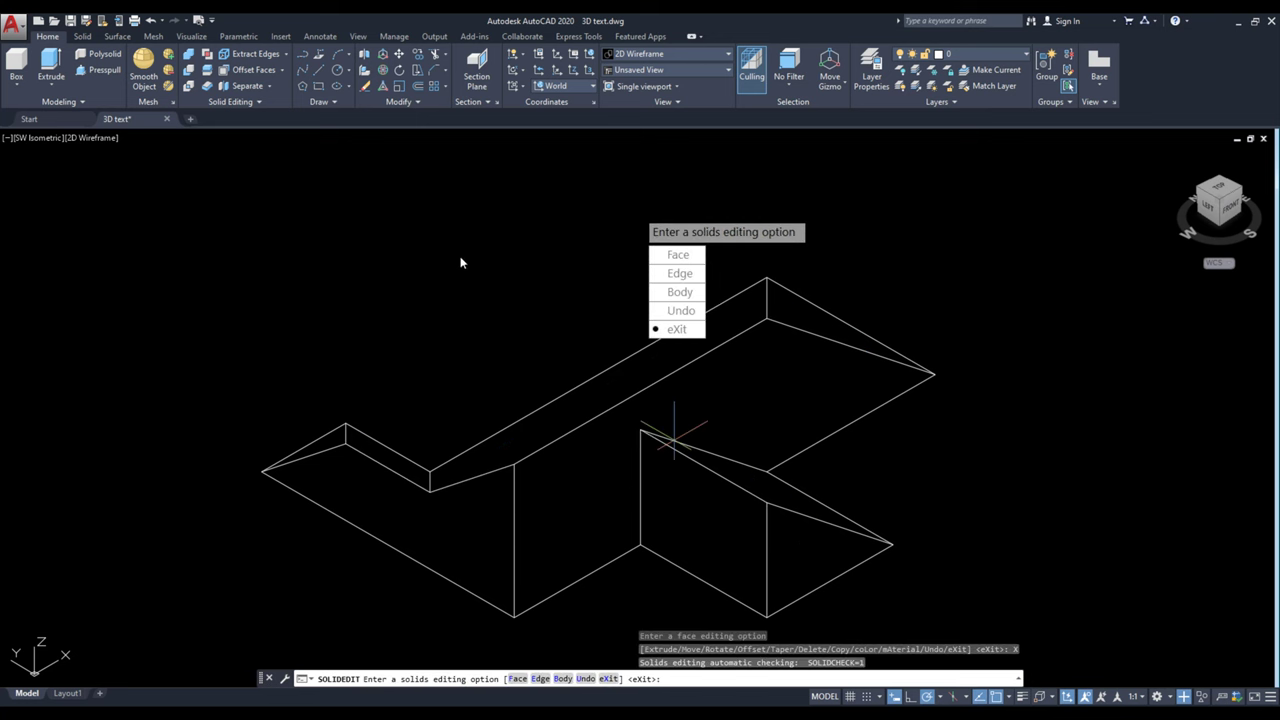
pyautogui.click(676, 329)
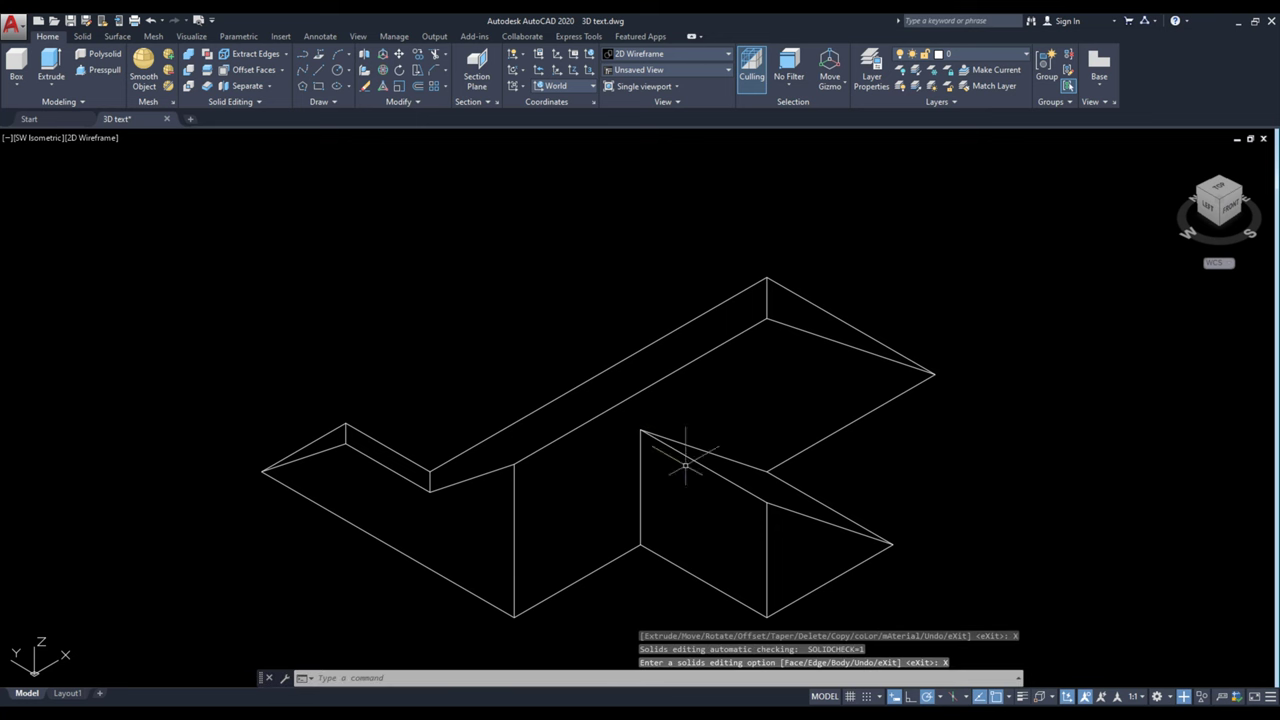
pyautogui.moveTo(685, 465); pyautogui.dragTo(727, 435, button='middle')
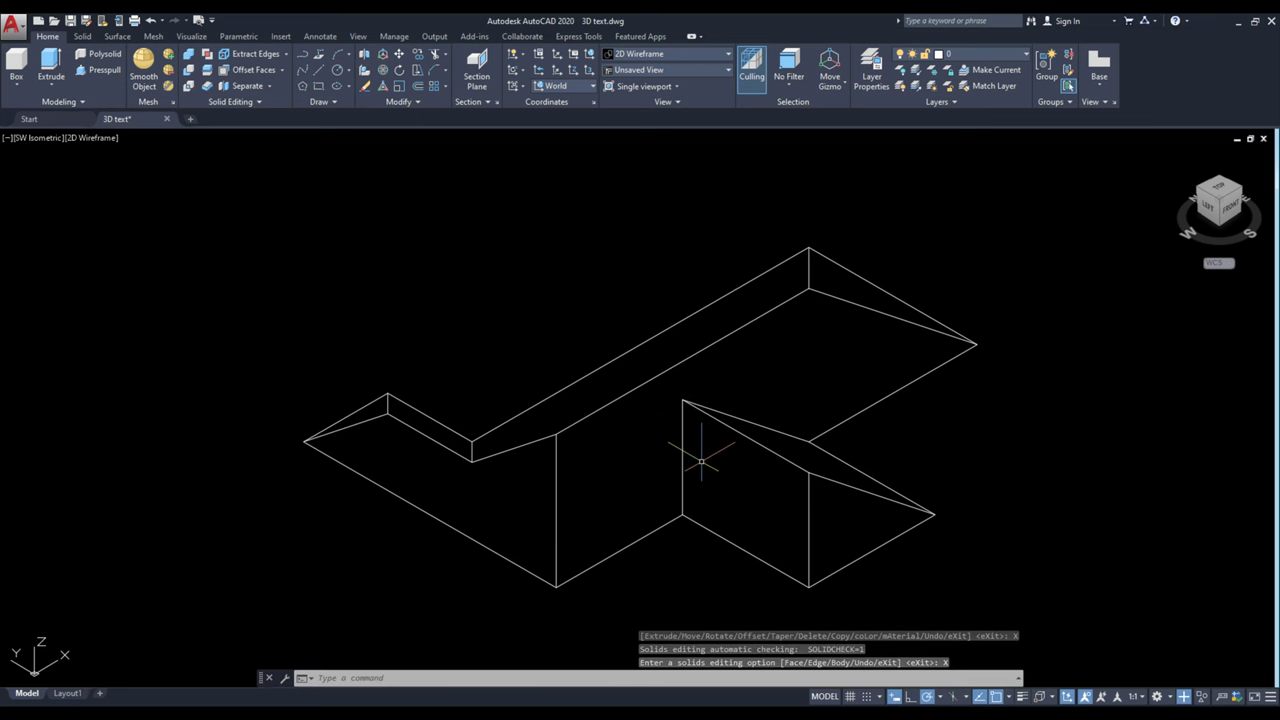
# - Display the roof solid in the Conceptual visual style and inspect it from below and from the SW Isometric view
pyautogui.click(652, 56)
pyautogui.scroll(2, 640, 80)
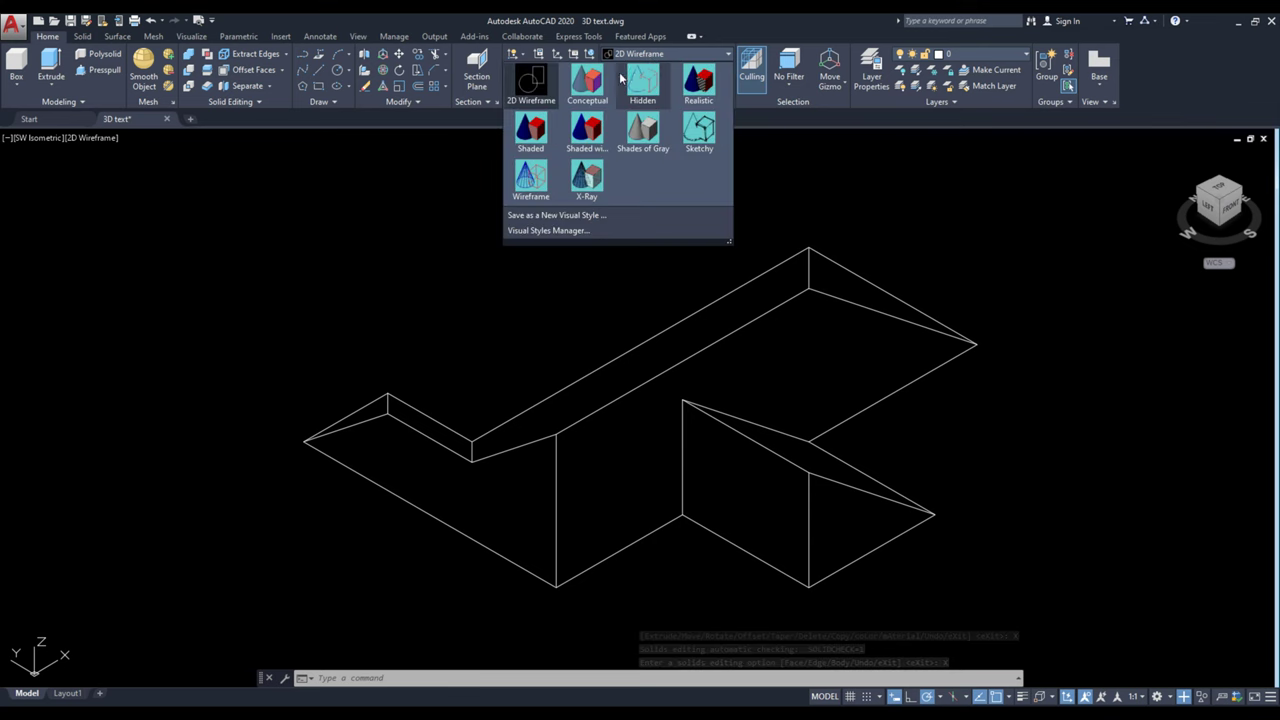
pyautogui.click(592, 80)
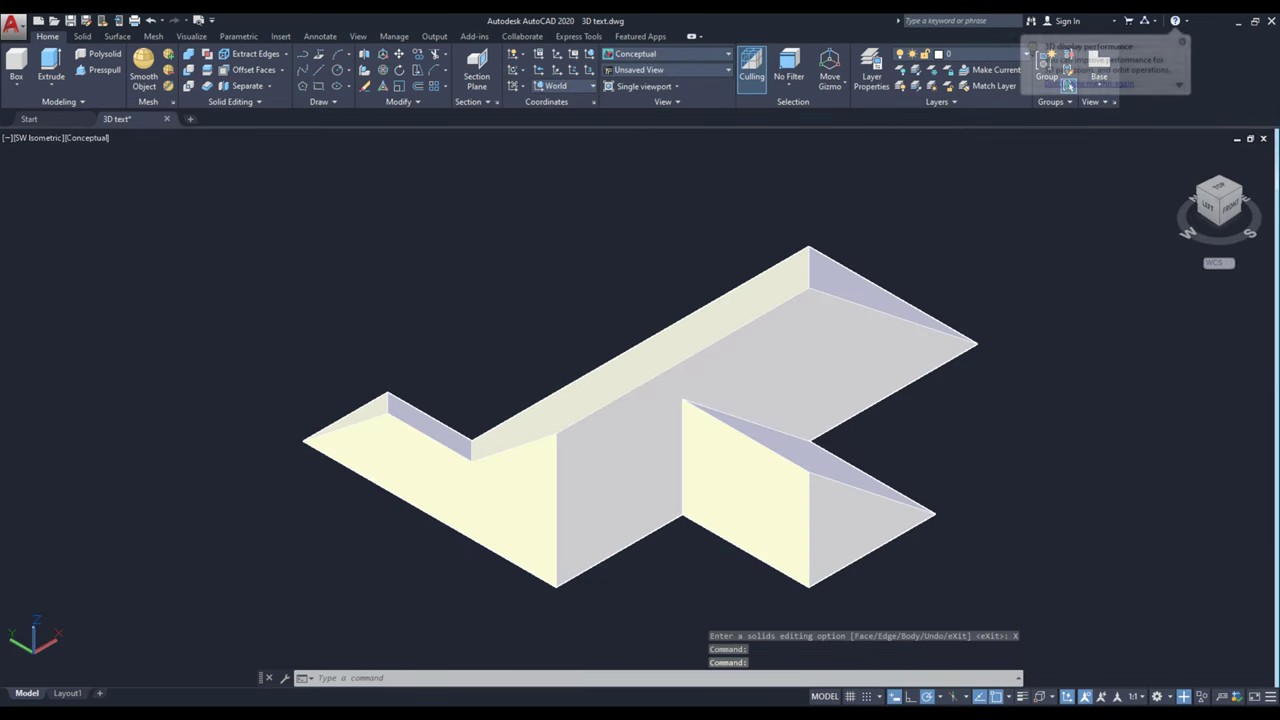
pyautogui.moveTo(635, 371); pyautogui.dragTo(554, 355, button='middle')
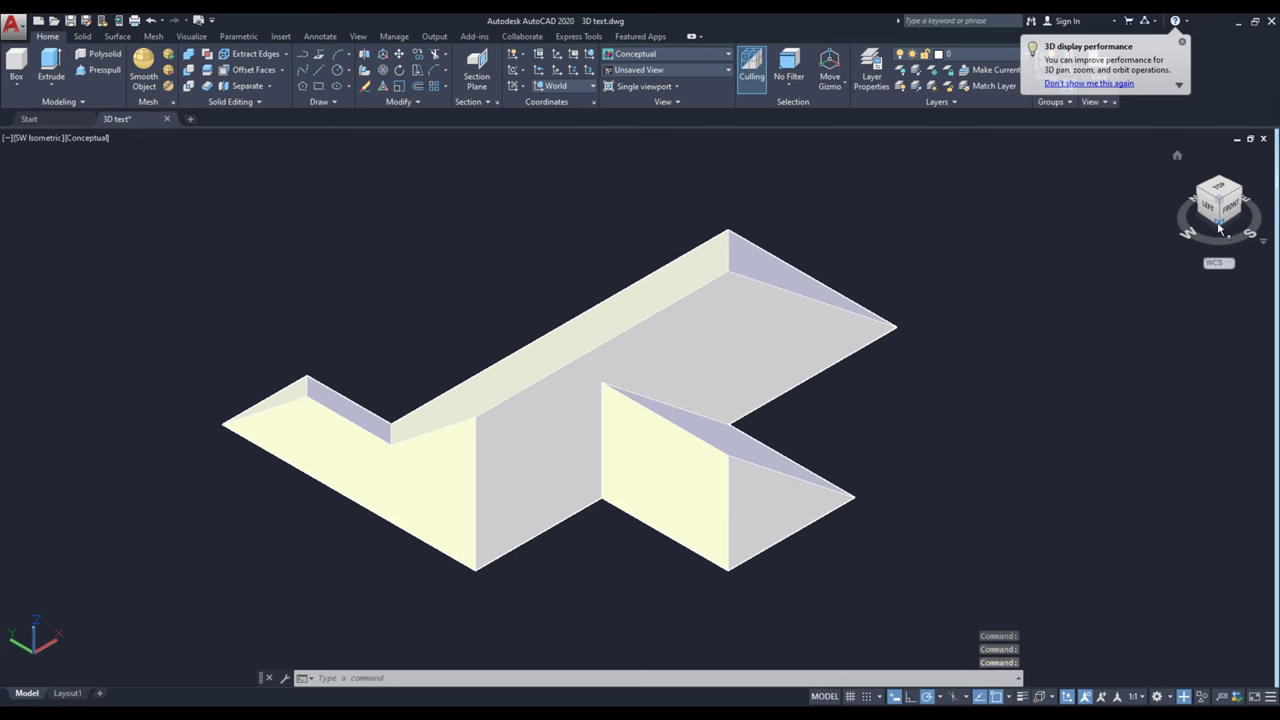
pyautogui.keyDown('shift'); pyautogui.moveTo(1218, 229); pyautogui.dragTo(695, 422, button='middle'); pyautogui.keyUp('shift')
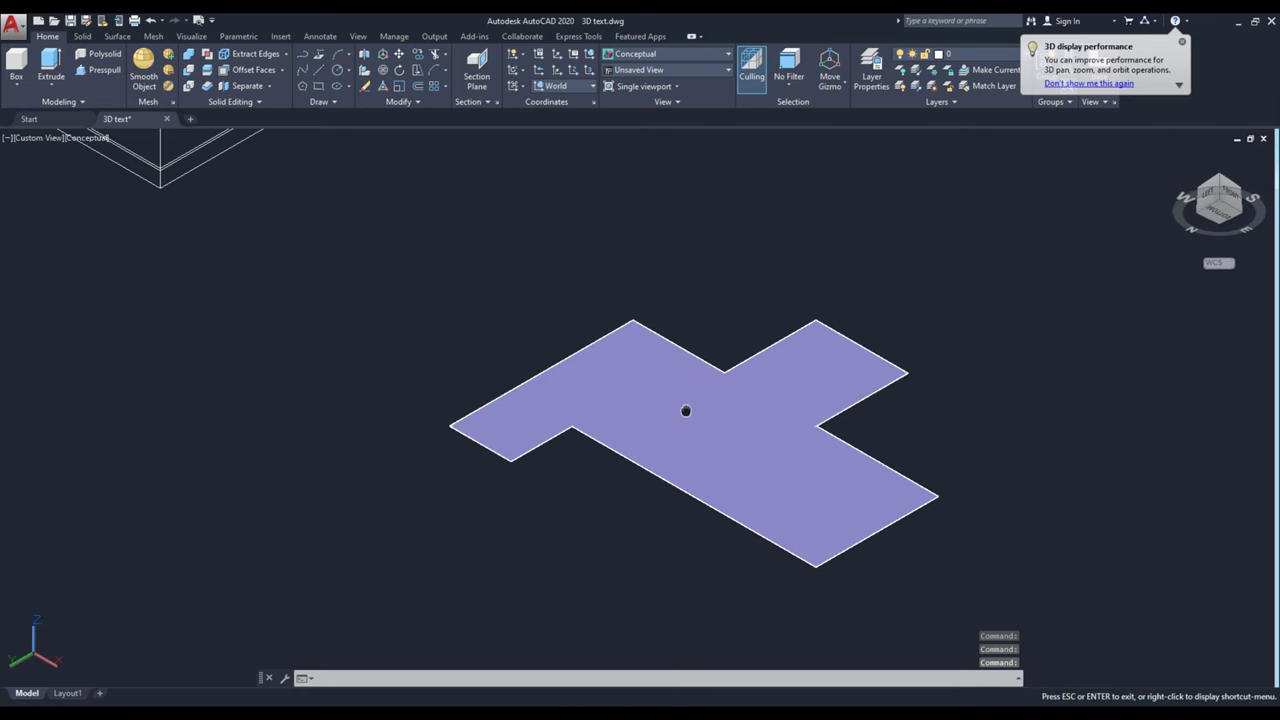
pyautogui.click(1222, 181)
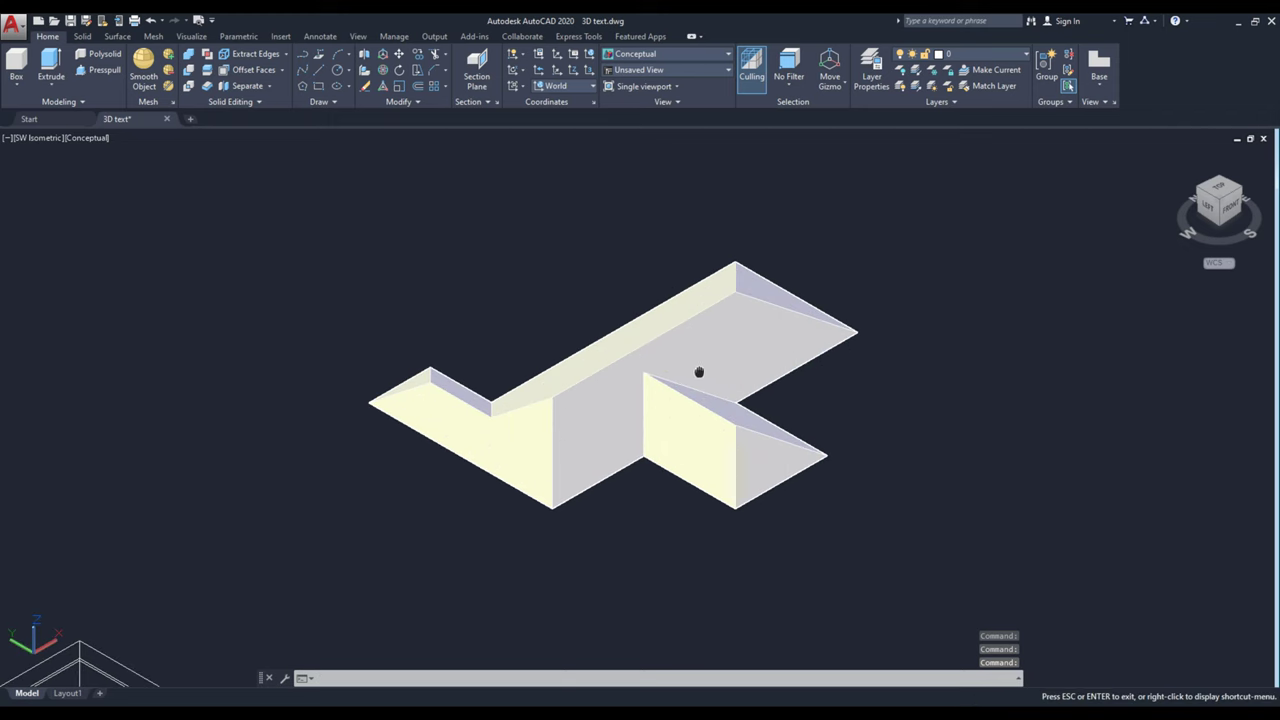
pyautogui.moveTo(699, 372); pyautogui.dragTo(698, 374, button='middle')
# - Start a Shell on the roof solid and remove its flat bottom face from the shelled faces
pyautogui.click(269, 85)
pyautogui.click(250, 127)
pyautogui.scroll(2, 647, 459)
pyautogui.click(523, 432)
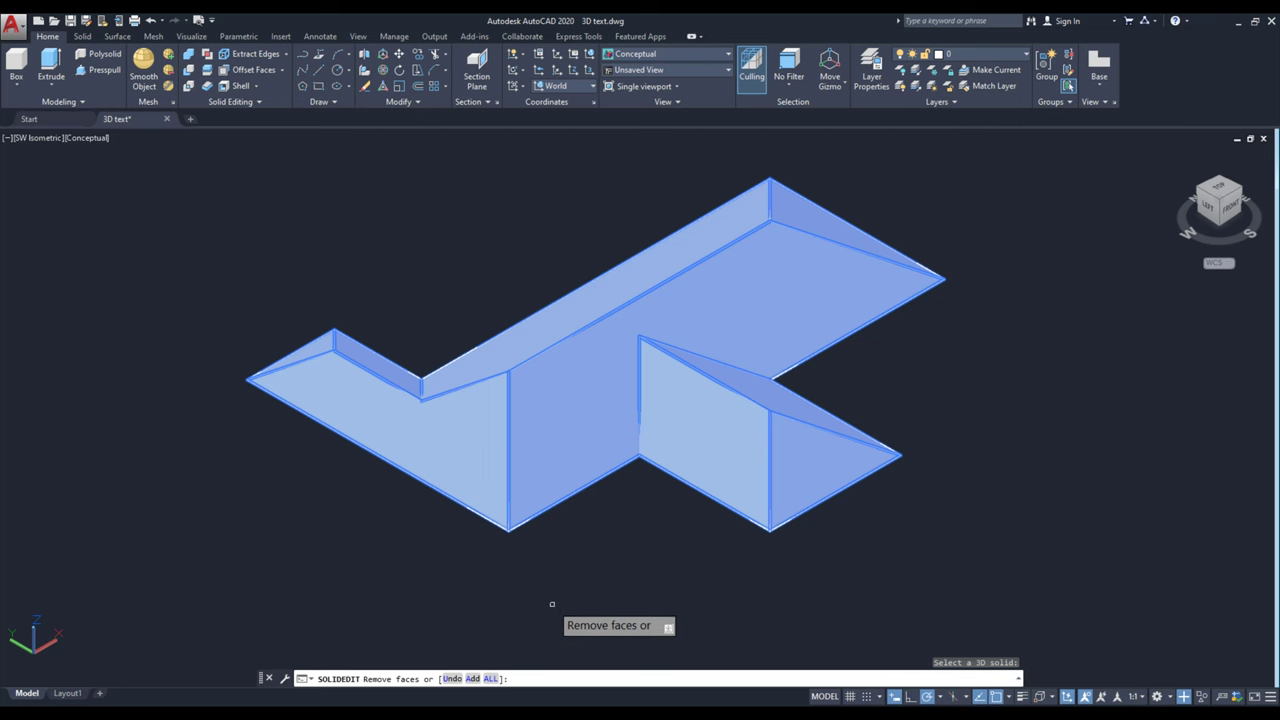
pyautogui.click(1222, 228)
pyautogui.click(771, 482)
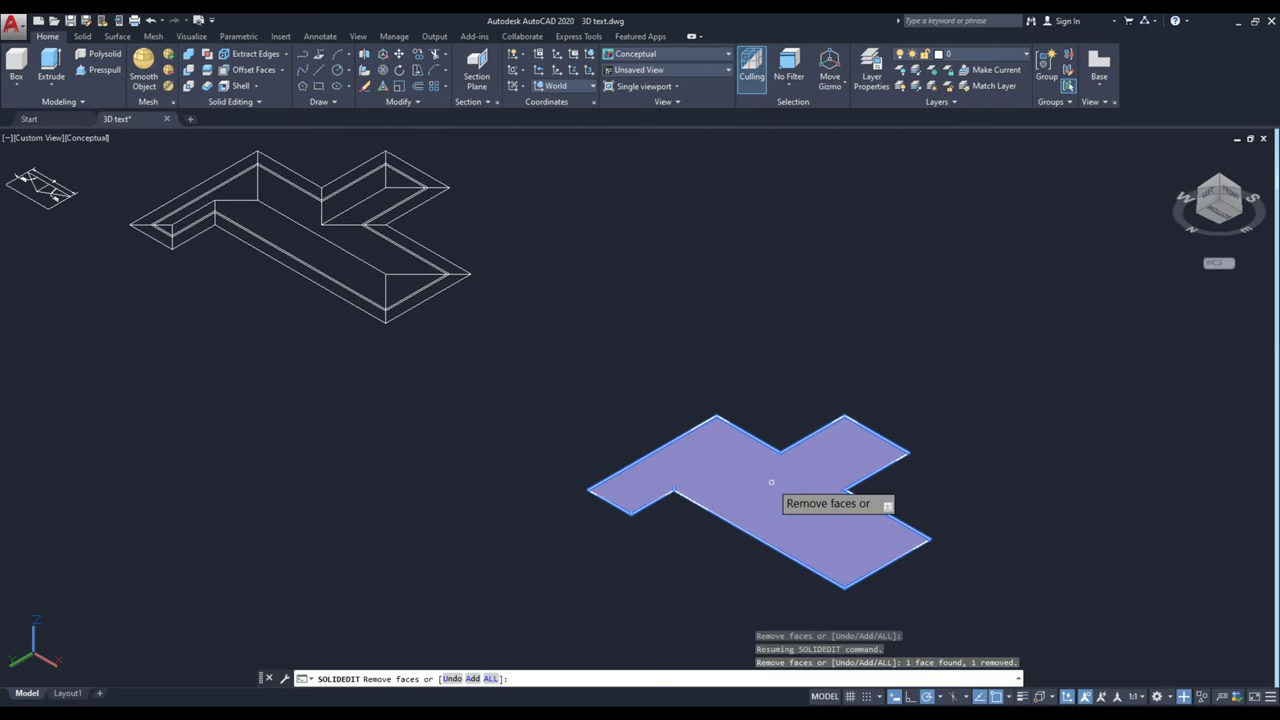
pyautogui.rightClick(667, 356)
pyautogui.click(690, 366)
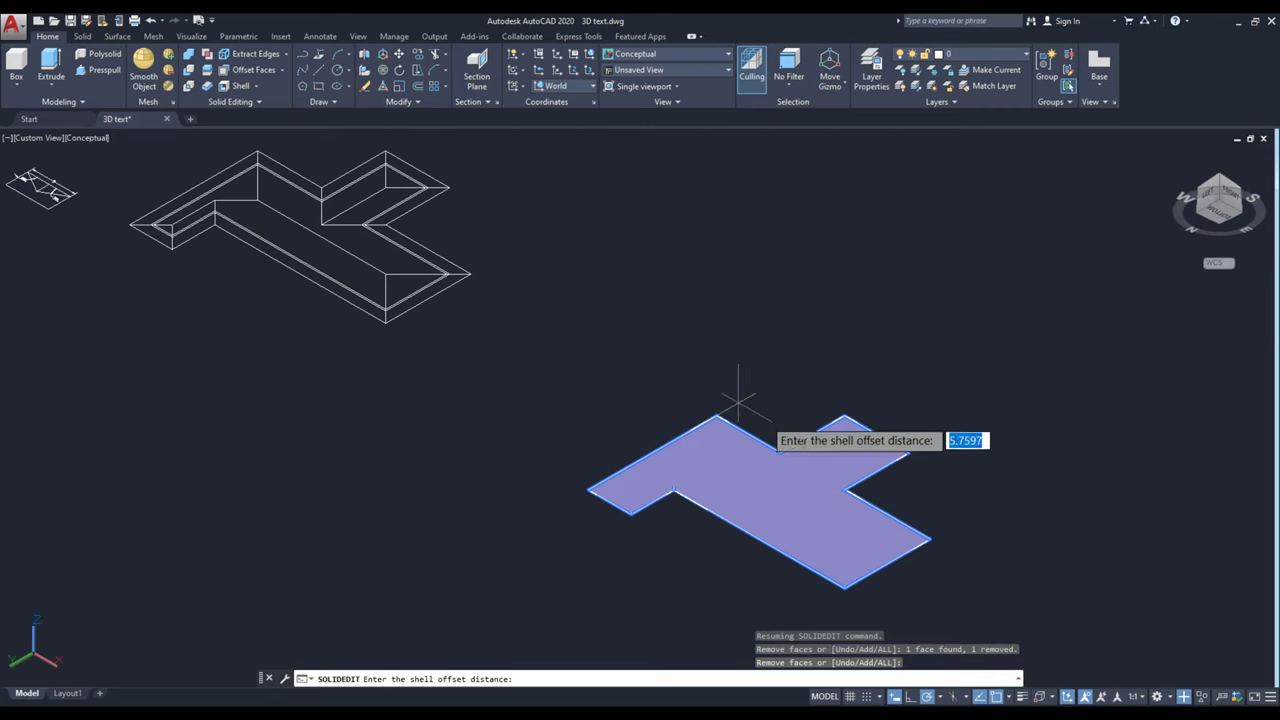
# - Shell the roof solid inward with Ortho on and an offset distance of 0.025, and exit solid editing
pyautogui.scroll(3, 855, 448)
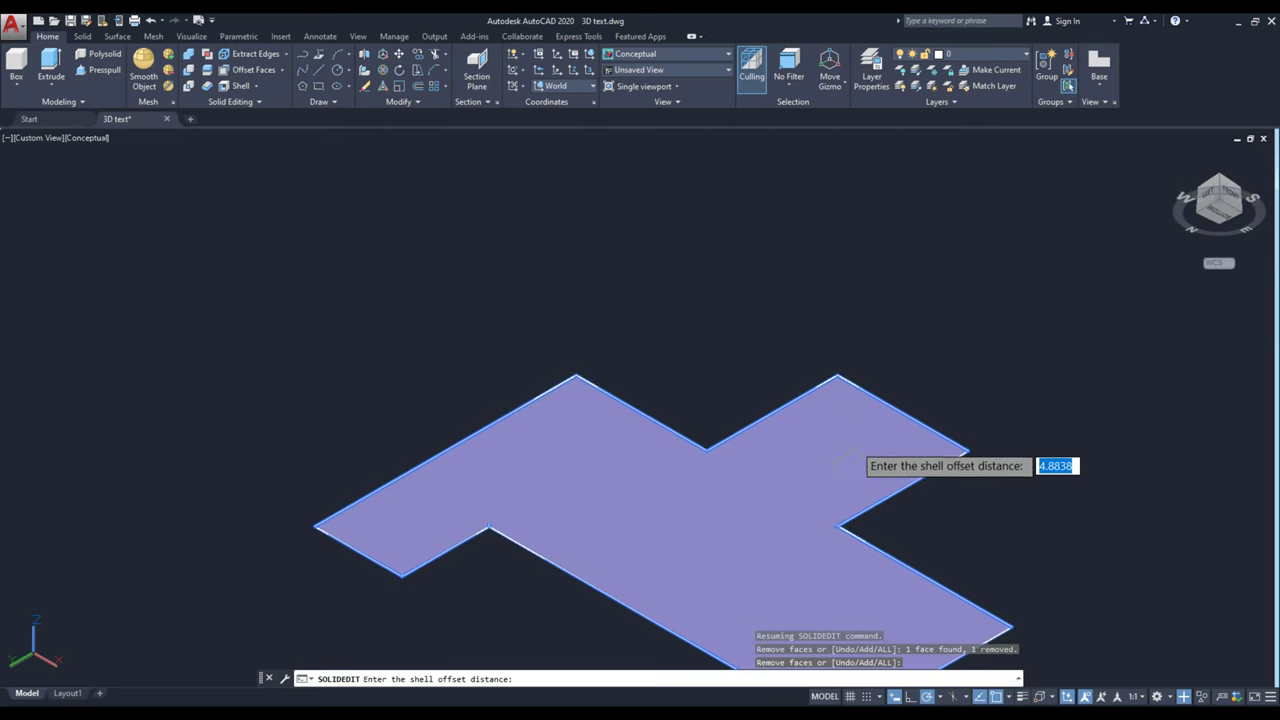
pyautogui.click(900, 413)
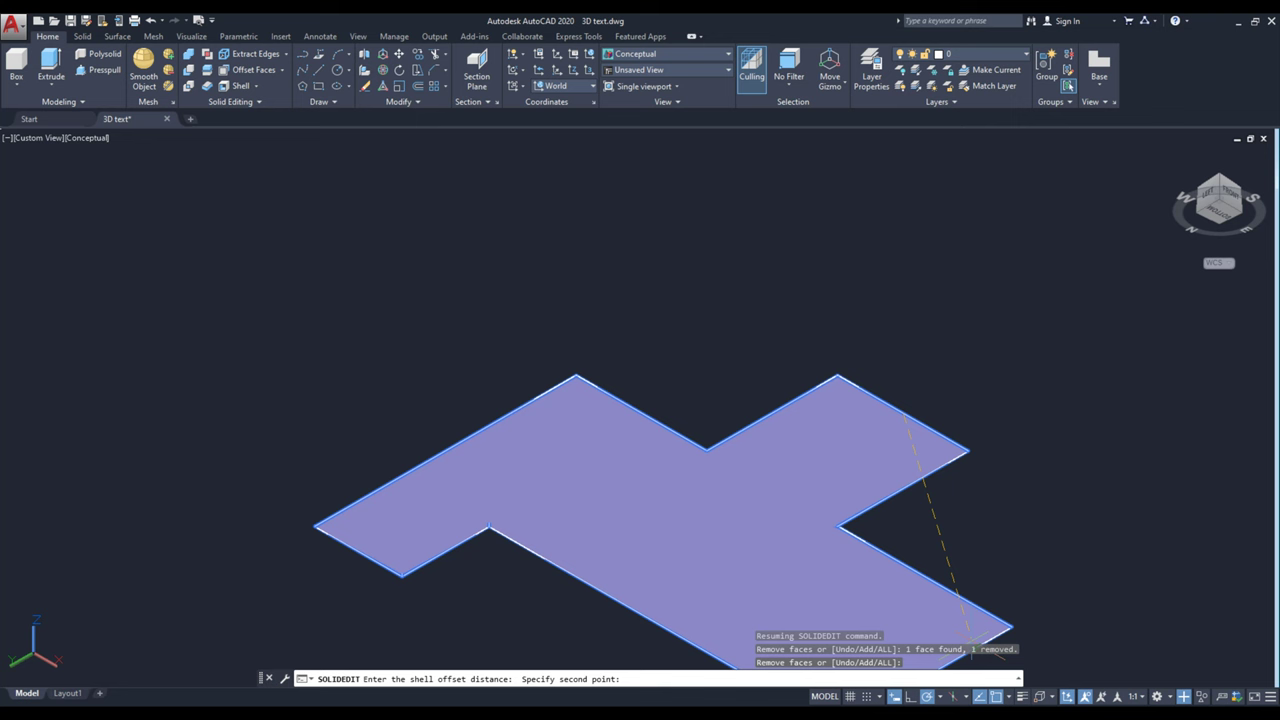
pyautogui.click(912, 698)
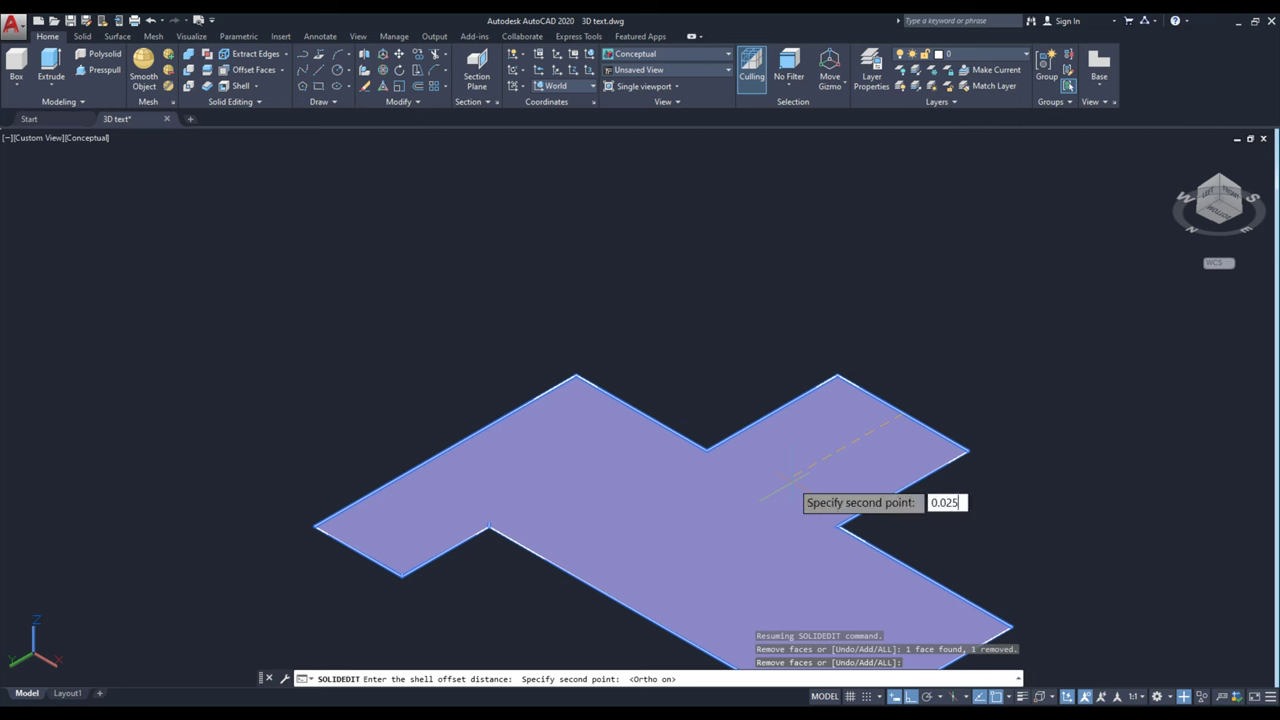
pyautogui.press('Return')
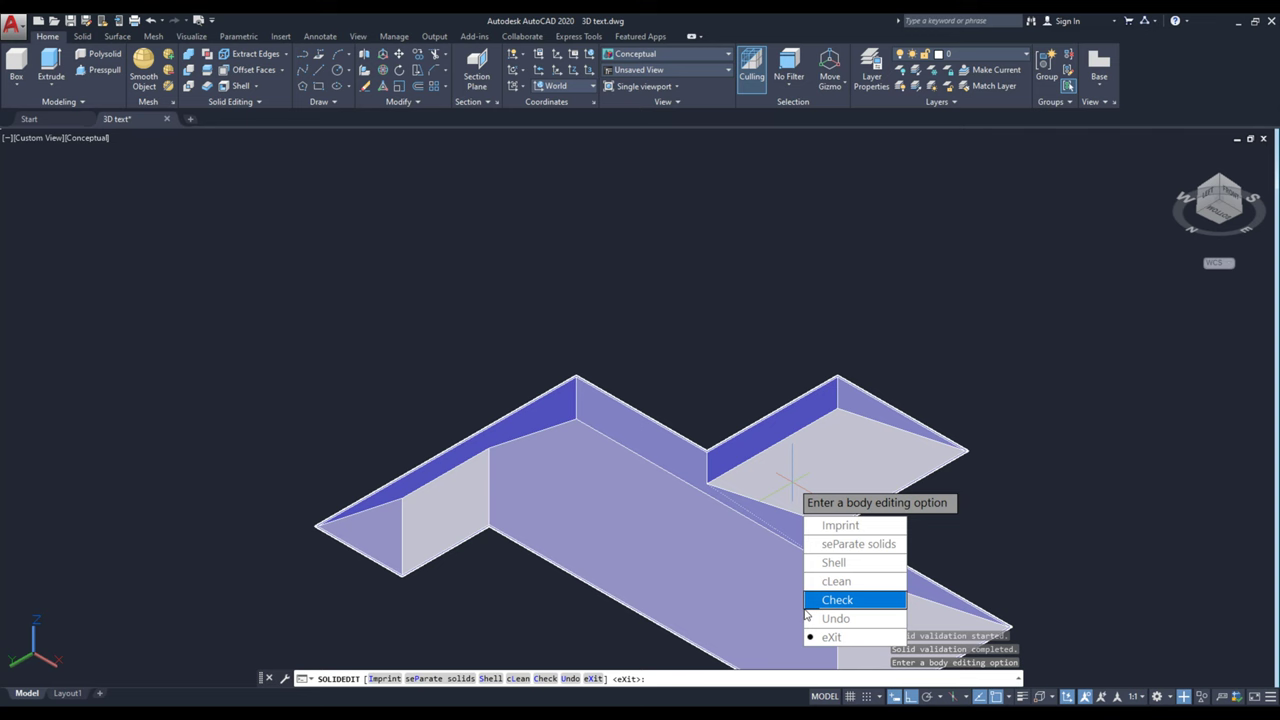
pyautogui.click(830, 637)
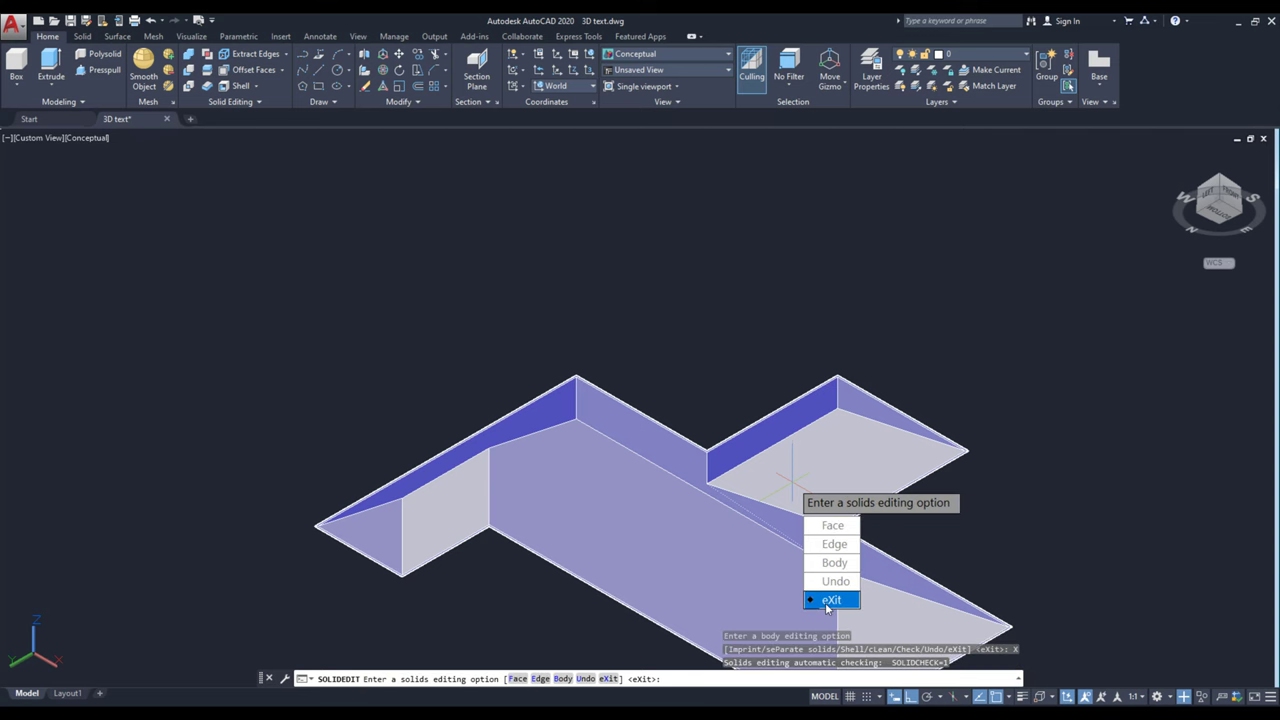
pyautogui.click(830, 600)
# - Examine the hollowed underside and thin edges of the roof up close, and return to the SW Isometric view
pyautogui.keyDown('shift'); pyautogui.moveTo(800, 470); pyautogui.dragTo(786, 251, button='middle'); pyautogui.keyUp('shift')
pyautogui.scroll(3, 772, 345)
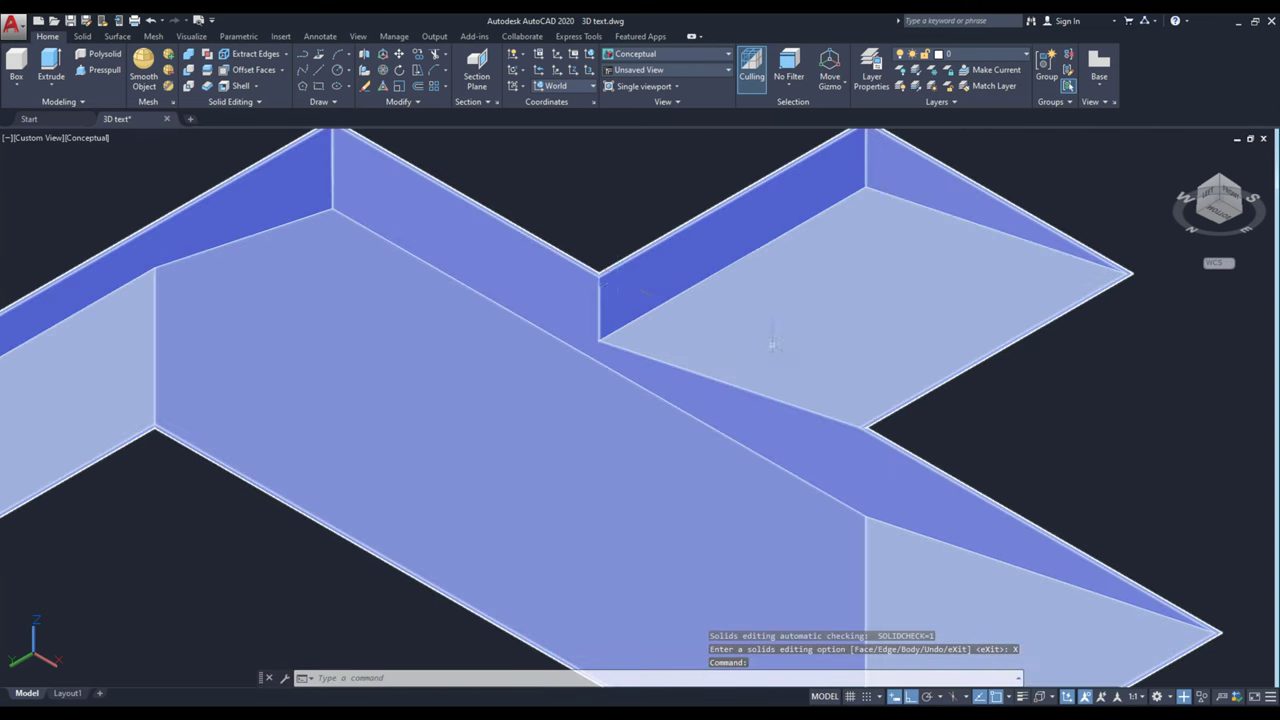
pyautogui.scroll(4, 620, 275)
pyautogui.middleClick(620, 275)
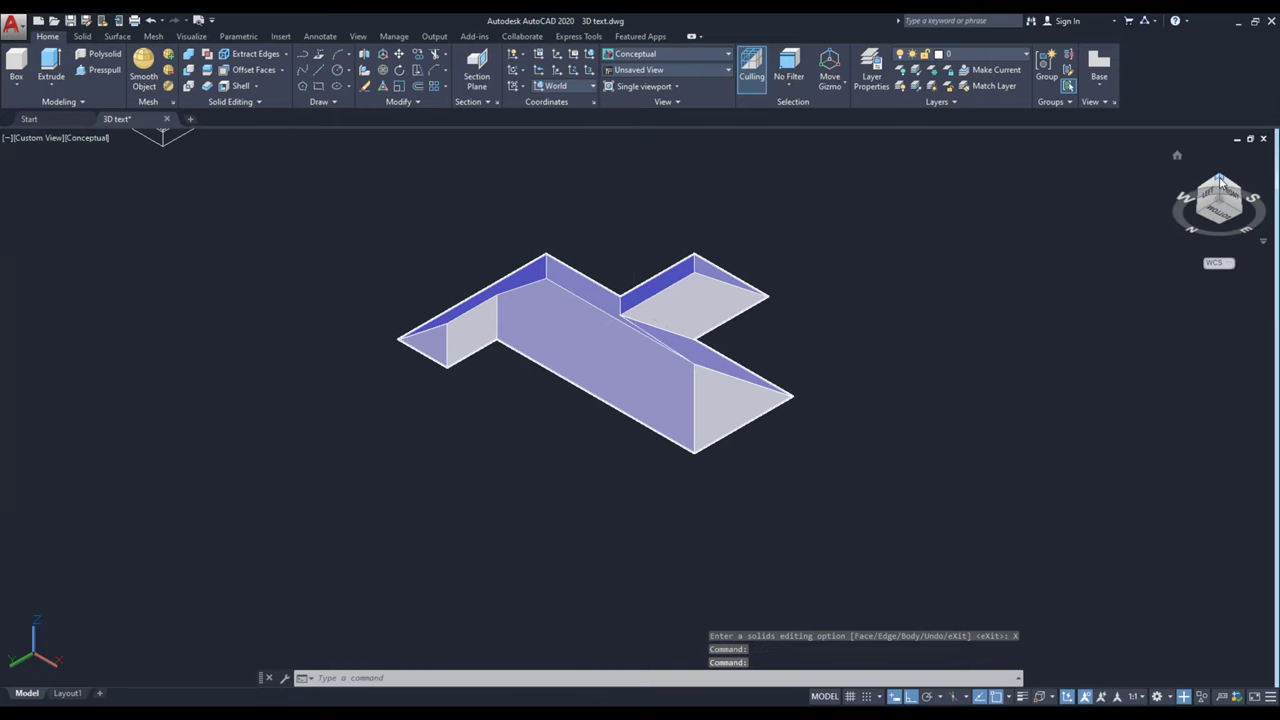
pyautogui.click(1218, 181)
pyautogui.scroll(5, 767, 307)
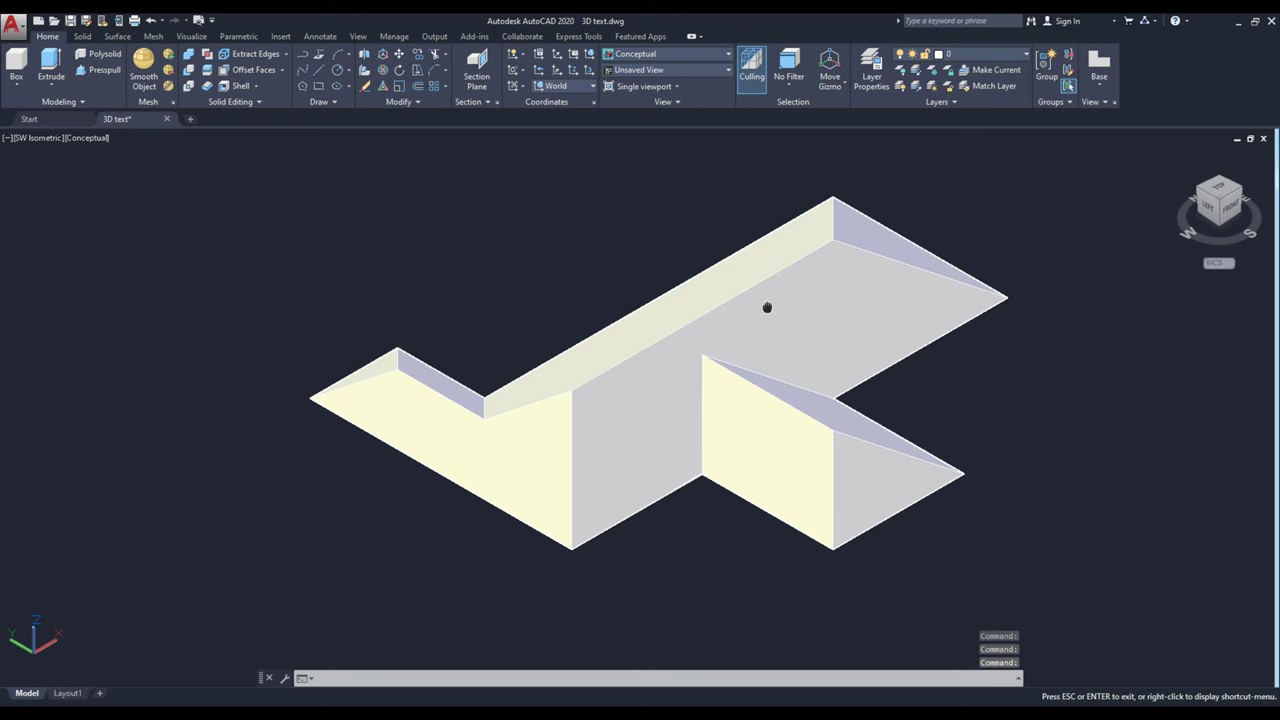
pyautogui.moveTo(767, 307); pyautogui.dragTo(731, 329)
pyautogui.press('Escape')
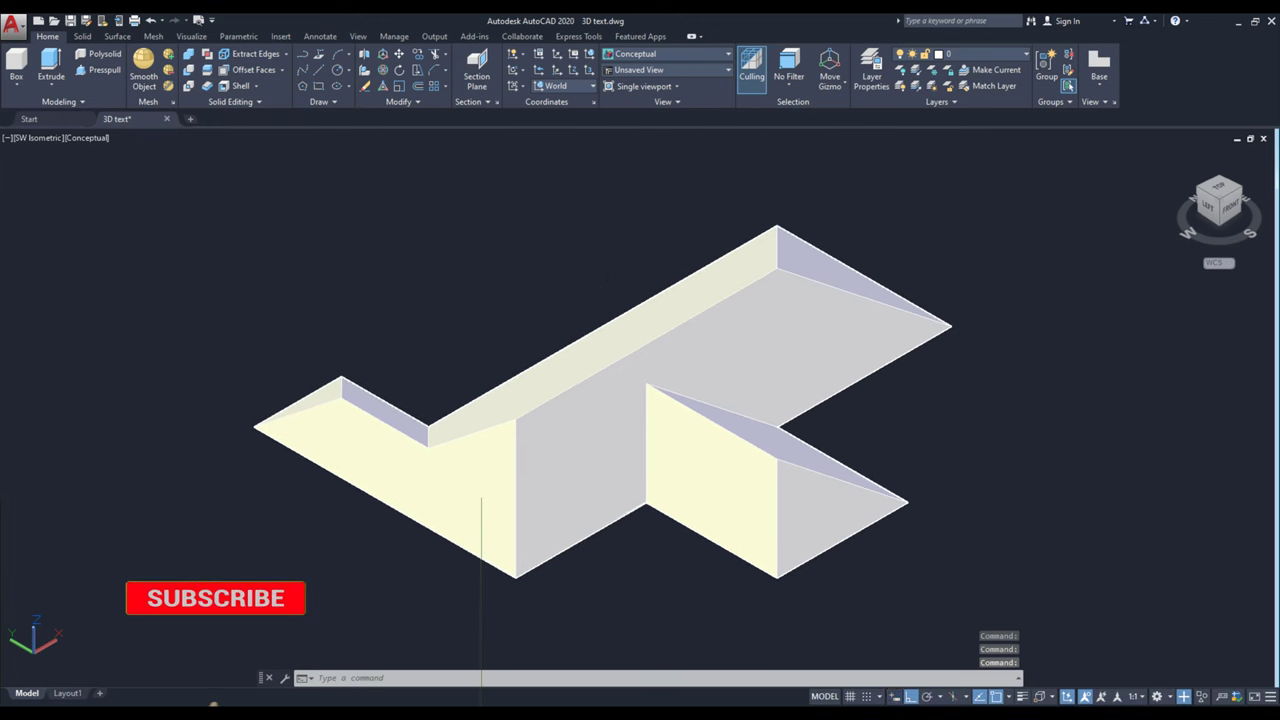
# - Select only the large front roof slope between the main ridge and the projecting wing as a face subobject
pyautogui.keyDown('ctrl'); pyautogui.click(560, 445); pyautogui.keyUp('ctrl')
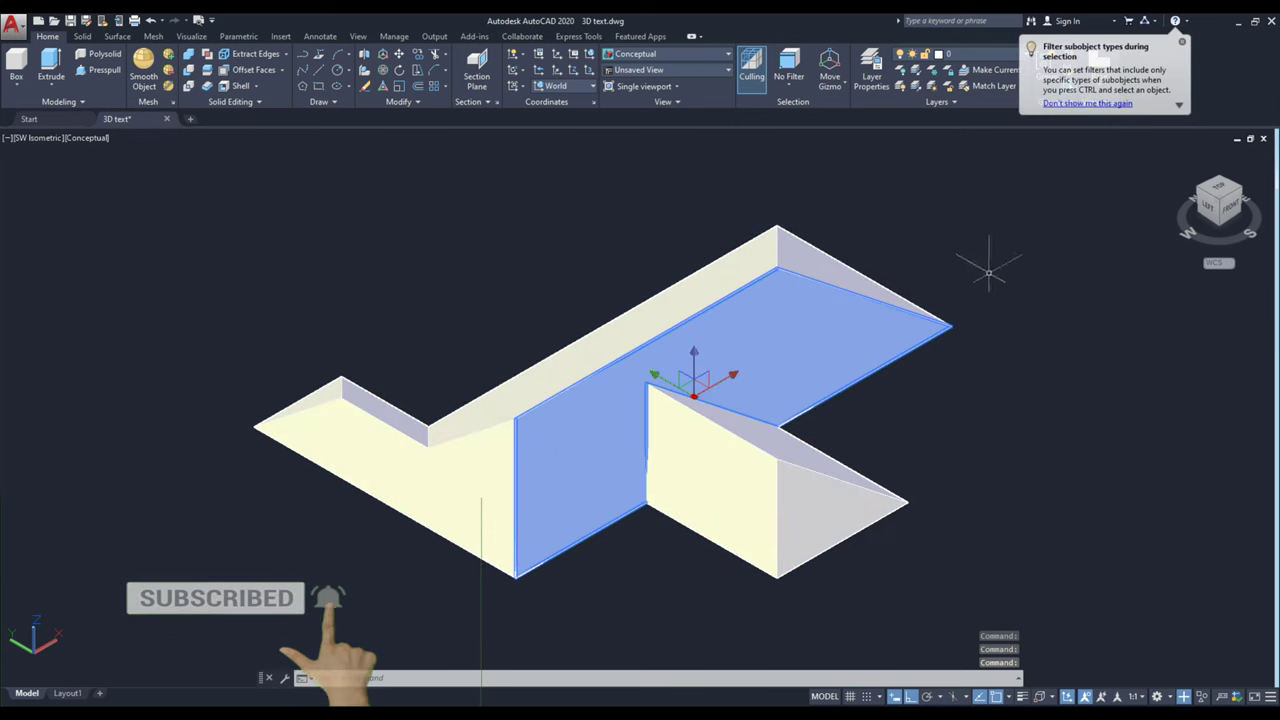